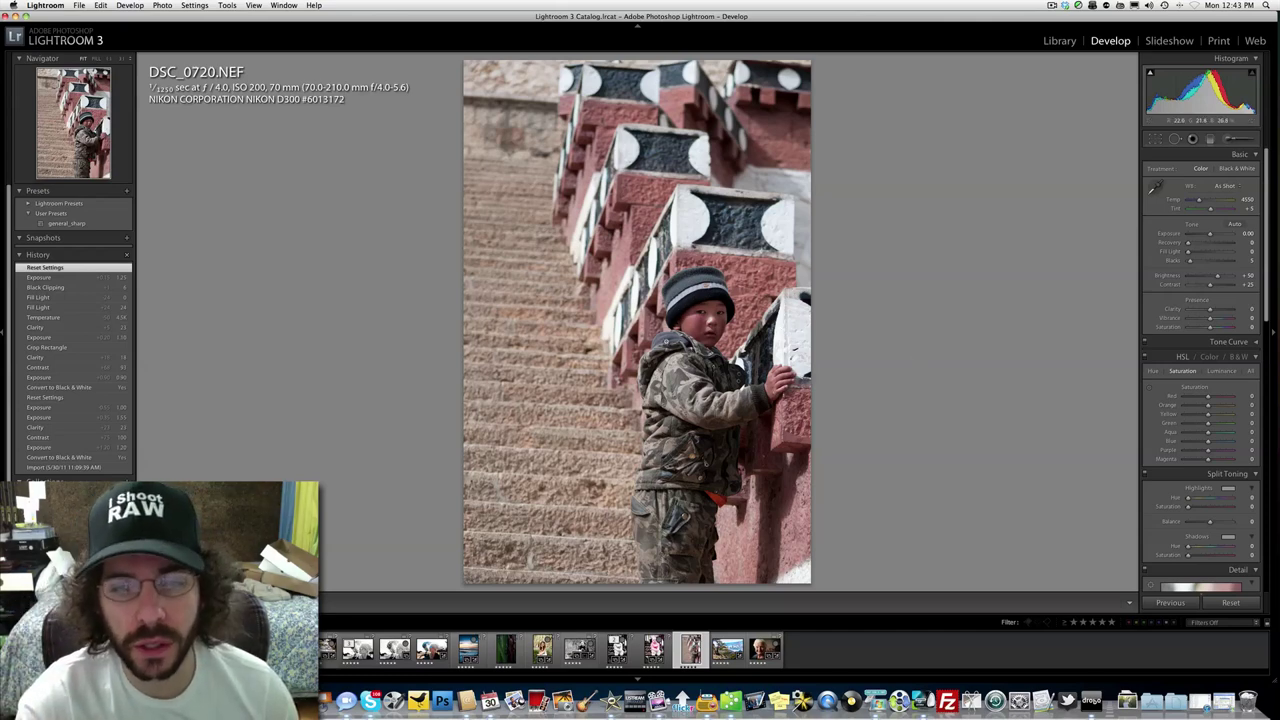
# - Rotate DSC_0720.NEF sideways in the Library, rotate it back to portrait orientation, and return to Develop
pyautogui.click(1059, 41)
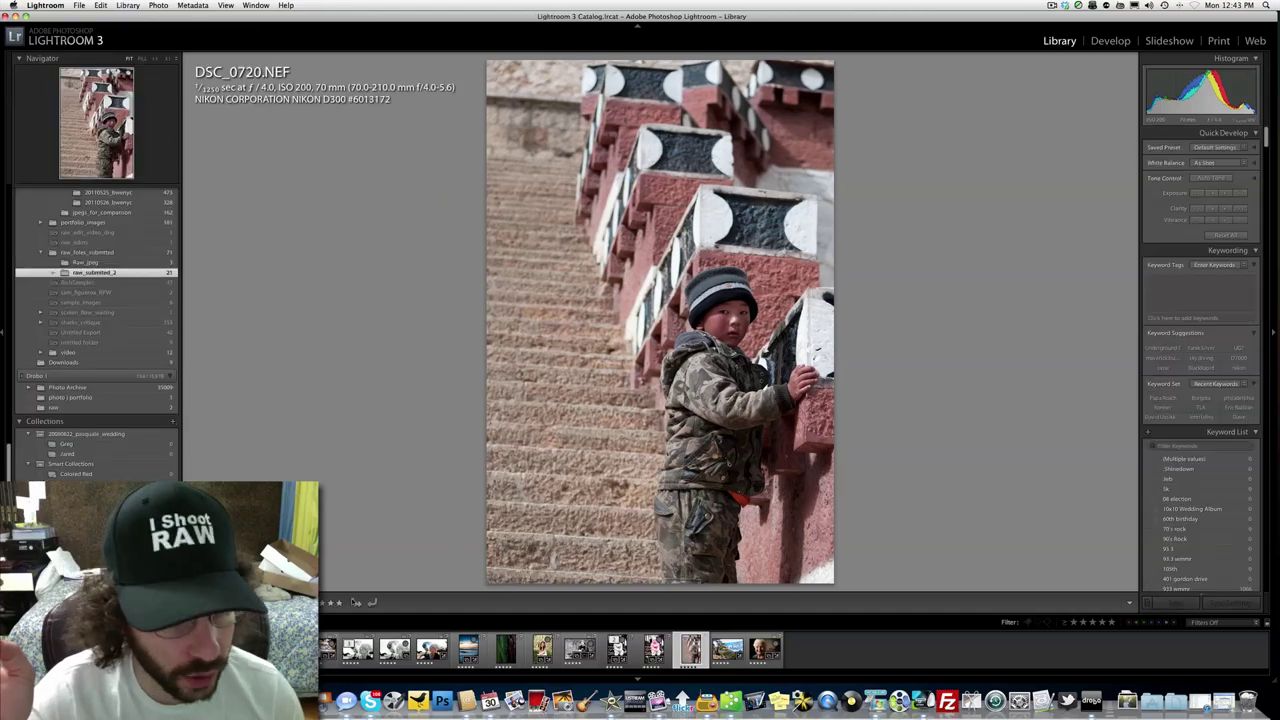
pyautogui.click(356, 602)
pyautogui.click(356, 602)
pyautogui.click(356, 602)
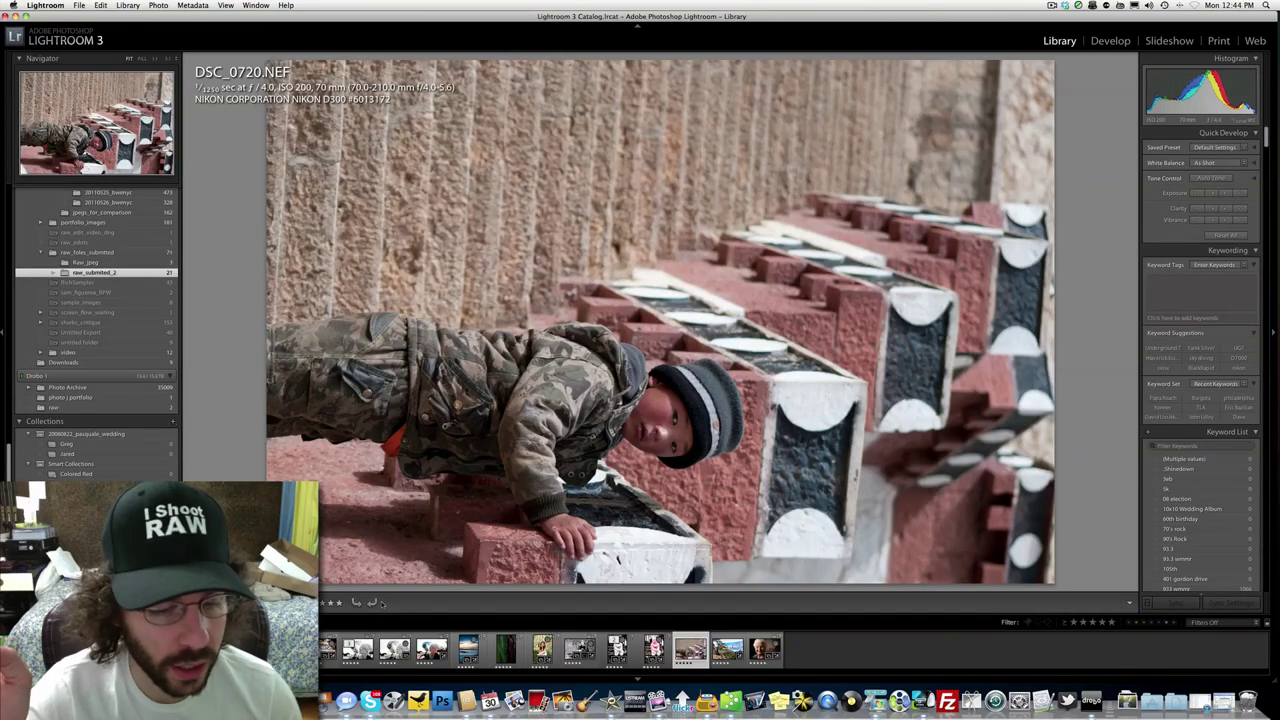
pyautogui.click(357, 603)
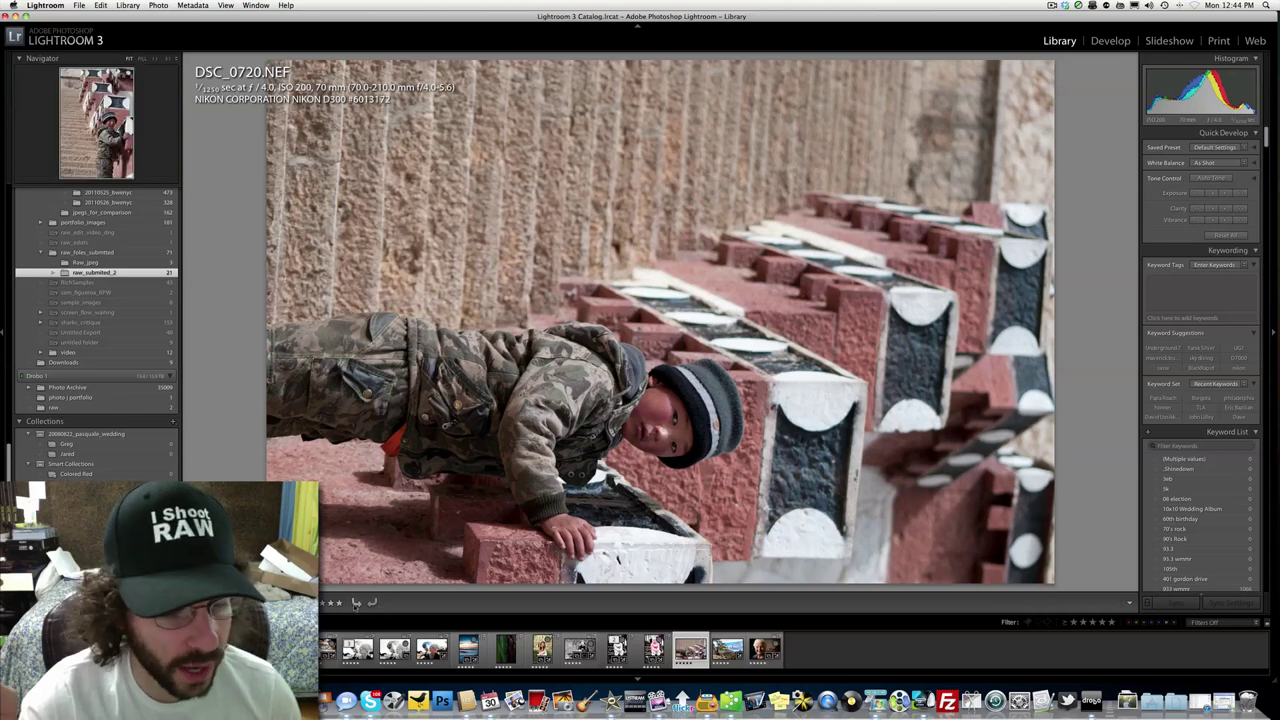
pyautogui.click(1110, 40)
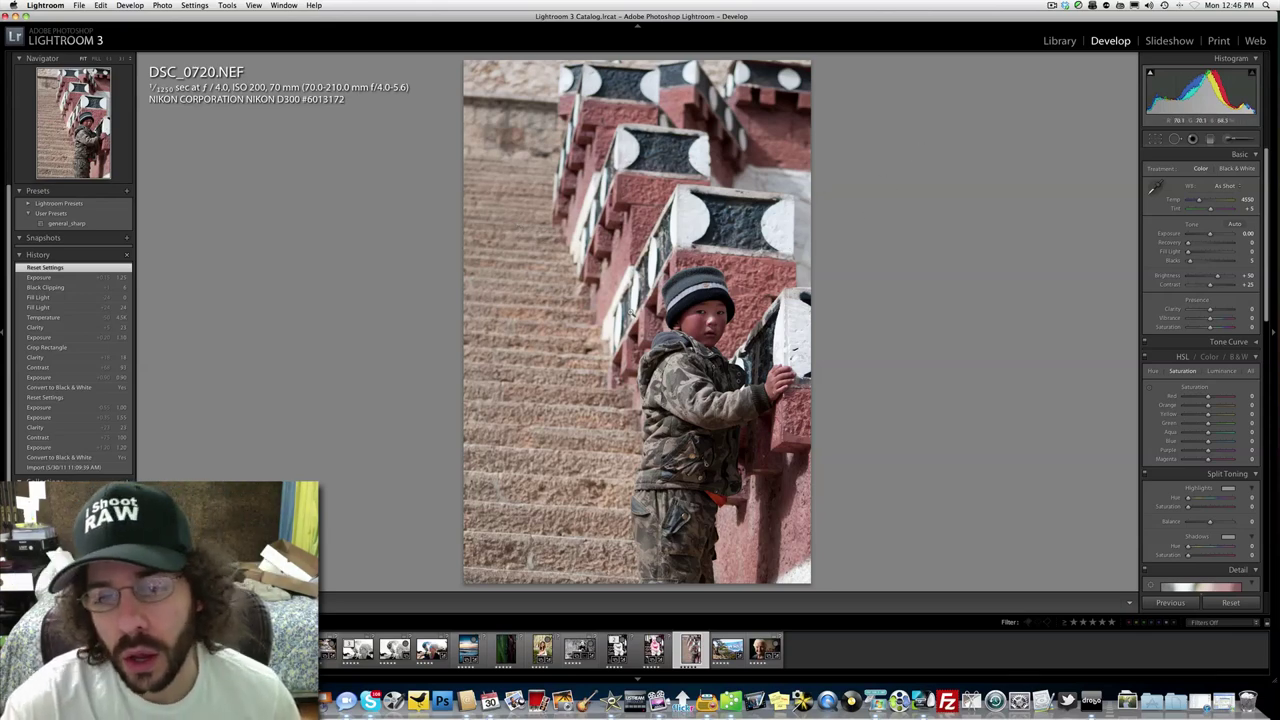
# - Set the photo's Exposure to +0.75 and Contrast to +56
pyautogui.click(698, 318)
pyautogui.click(653, 279)
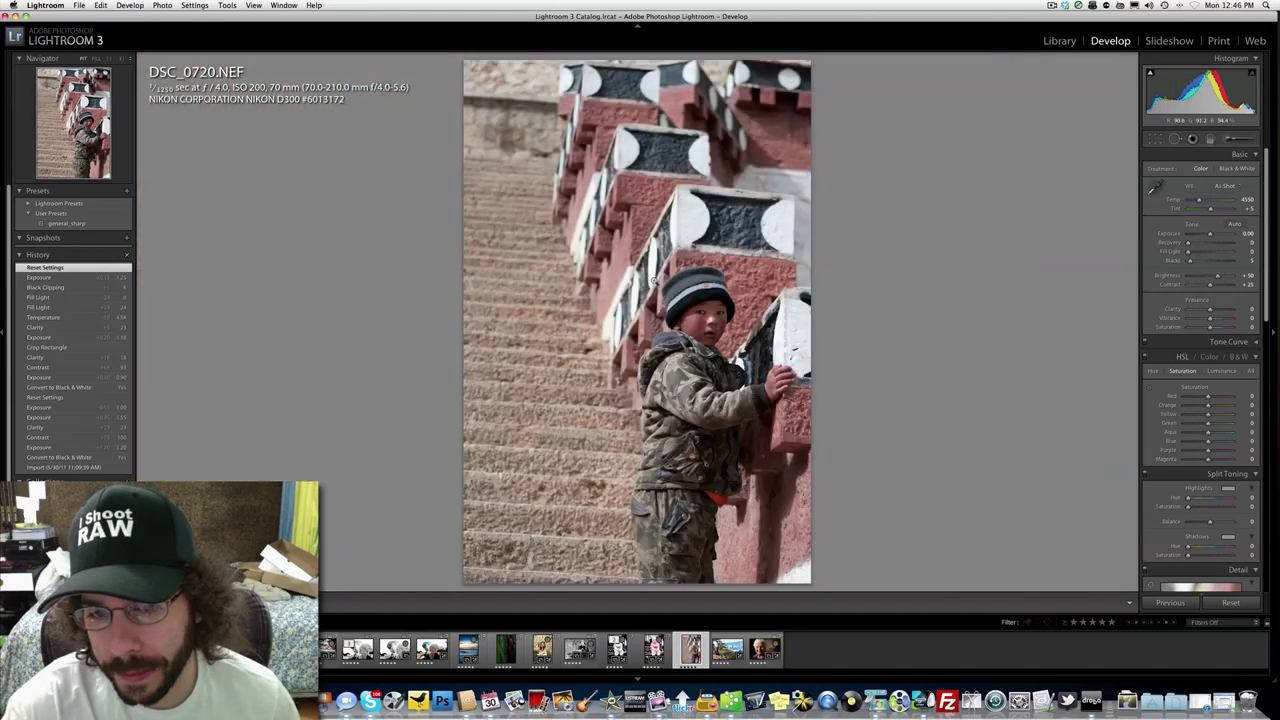
pyautogui.moveTo(1195, 231); pyautogui.dragTo(1201, 232)
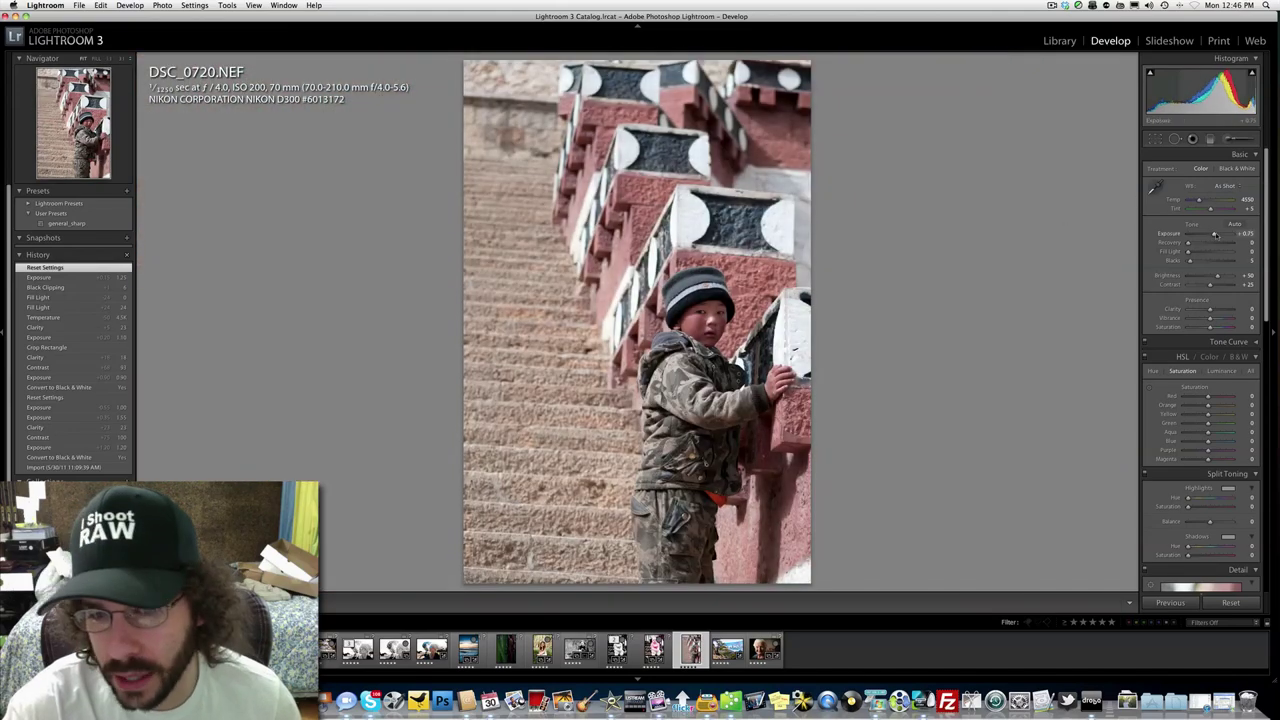
pyautogui.moveTo(1210, 285); pyautogui.dragTo(1219, 285)
# - Turn the photo black and white with Saturation and Vibrance at -100, set Clarity to +7, and check the boy's face up close
pyautogui.press('v')
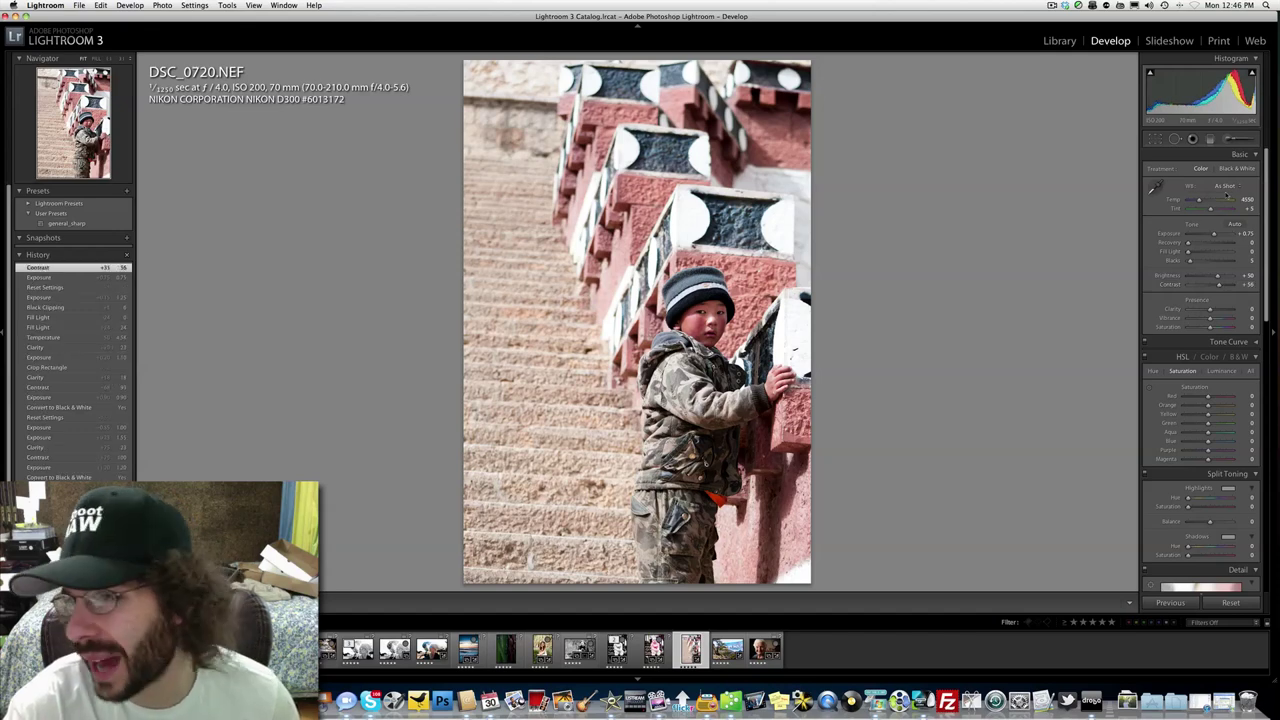
pyautogui.moveTo(1214, 327)
pyautogui.mouseDown()
pyautogui.moveTo(1190, 327)
pyautogui.moveTo(1186, 310)
pyautogui.moveTo(1211, 310)
pyautogui.mouseUp()
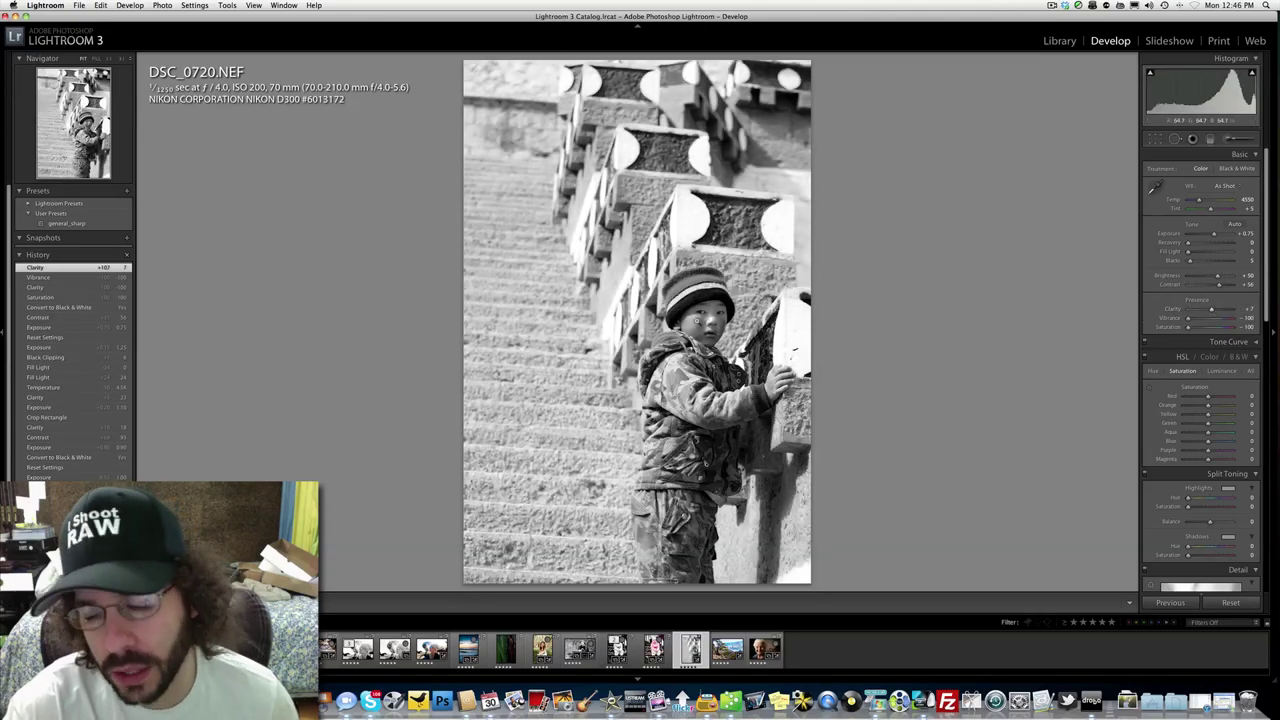
pyautogui.click(703, 323)
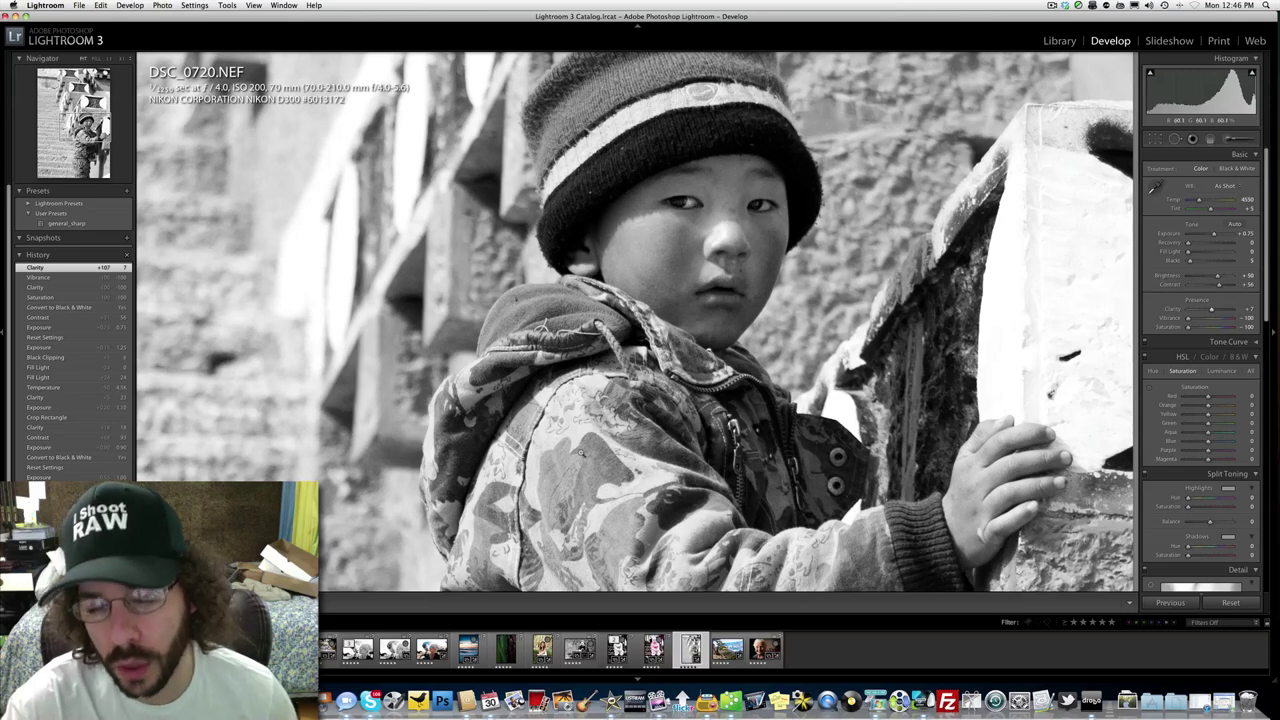
pyautogui.click(581, 452)
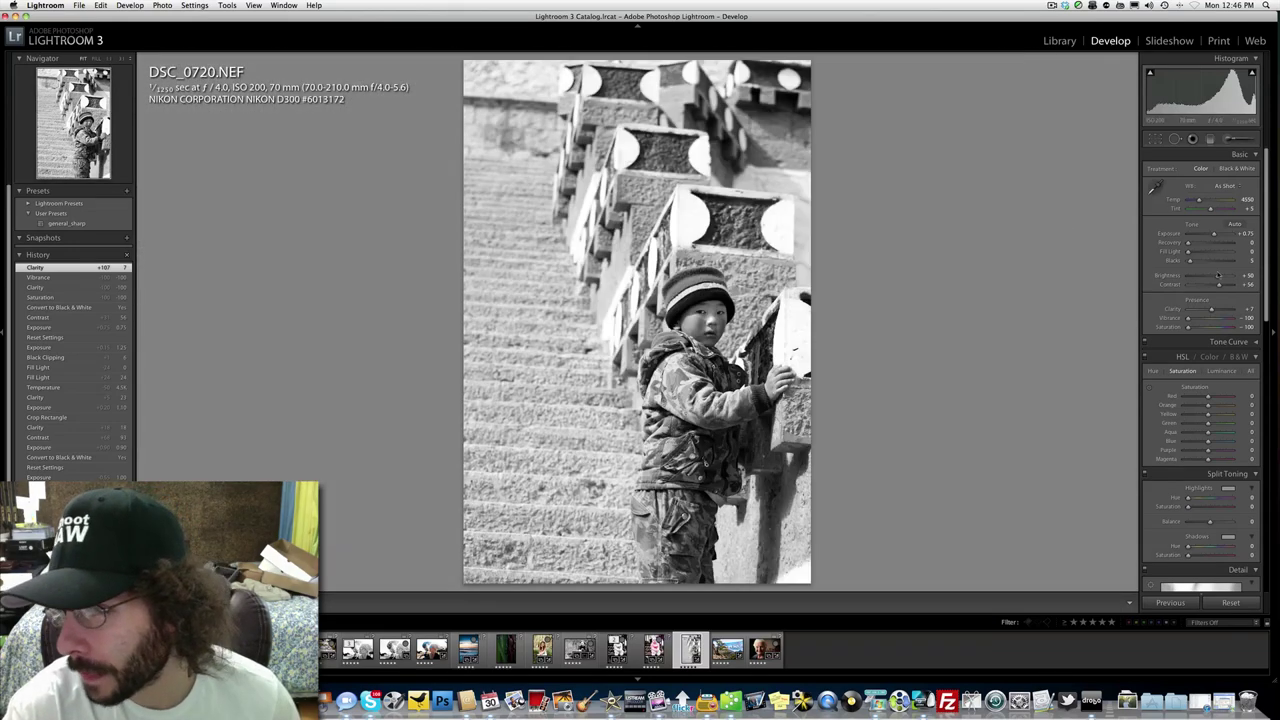
# - Strengthen the black-and-white tones with Exposure +1.00, Contrast +100 and Blacks 9
pyautogui.moveTo(1214, 234); pyautogui.dragTo(1217, 237)
pyautogui.moveTo(1218, 284); pyautogui.dragTo(1262, 287)
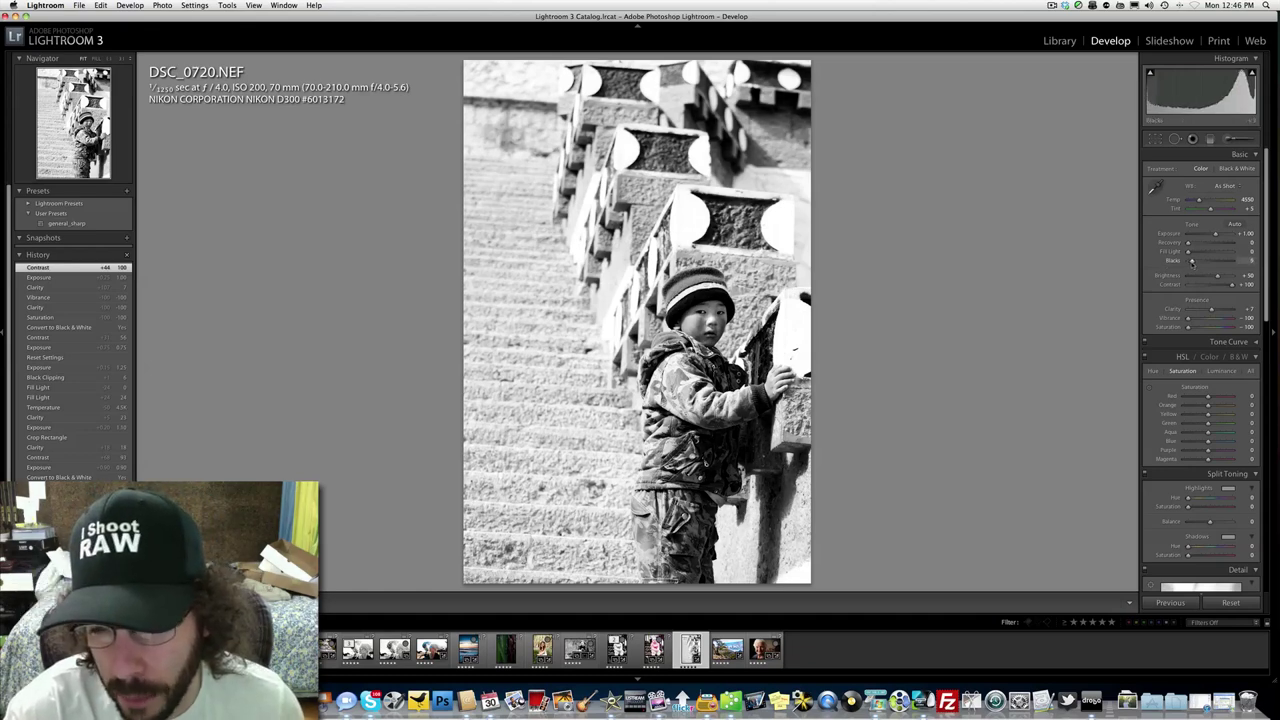
pyautogui.moveTo(1191, 262); pyautogui.dragTo(1197, 247)
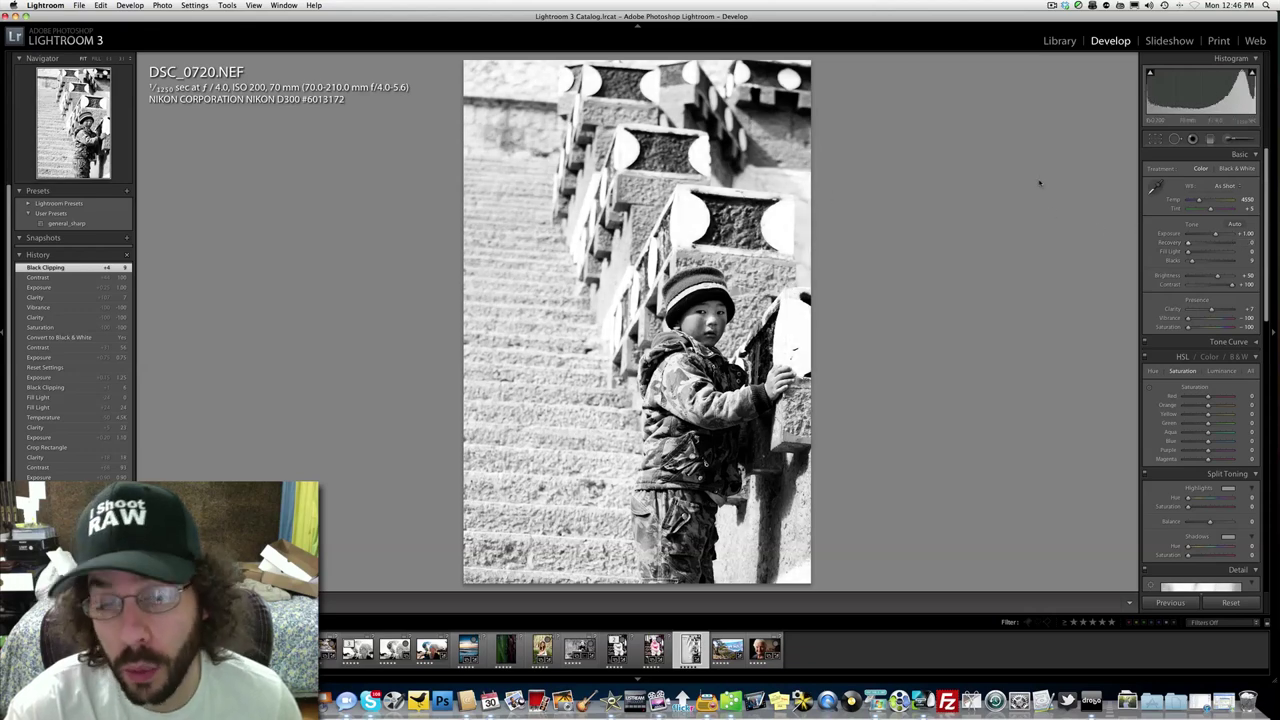
# - Crop the photo tighter around the boy in the original portrait aspect, trimming the stairs beside him and the wall above
pyautogui.click(1155, 139)
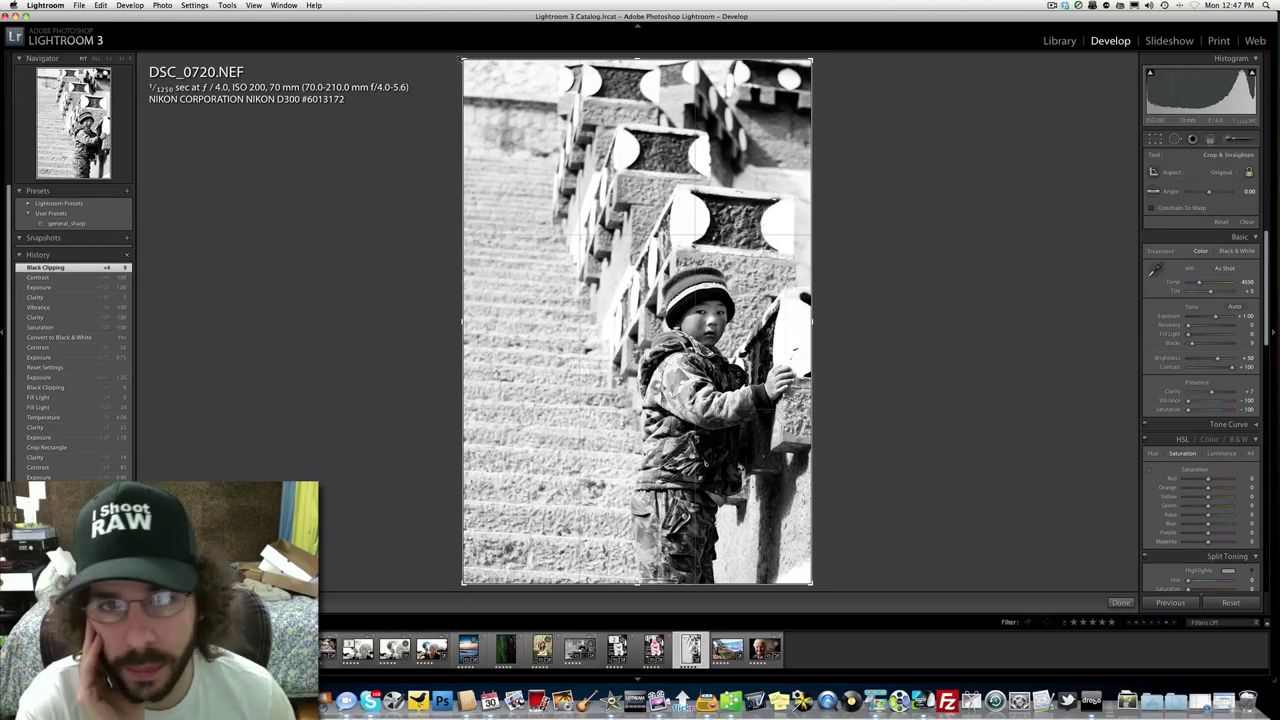
pyautogui.moveTo(463, 60); pyautogui.dragTo(516, 139)
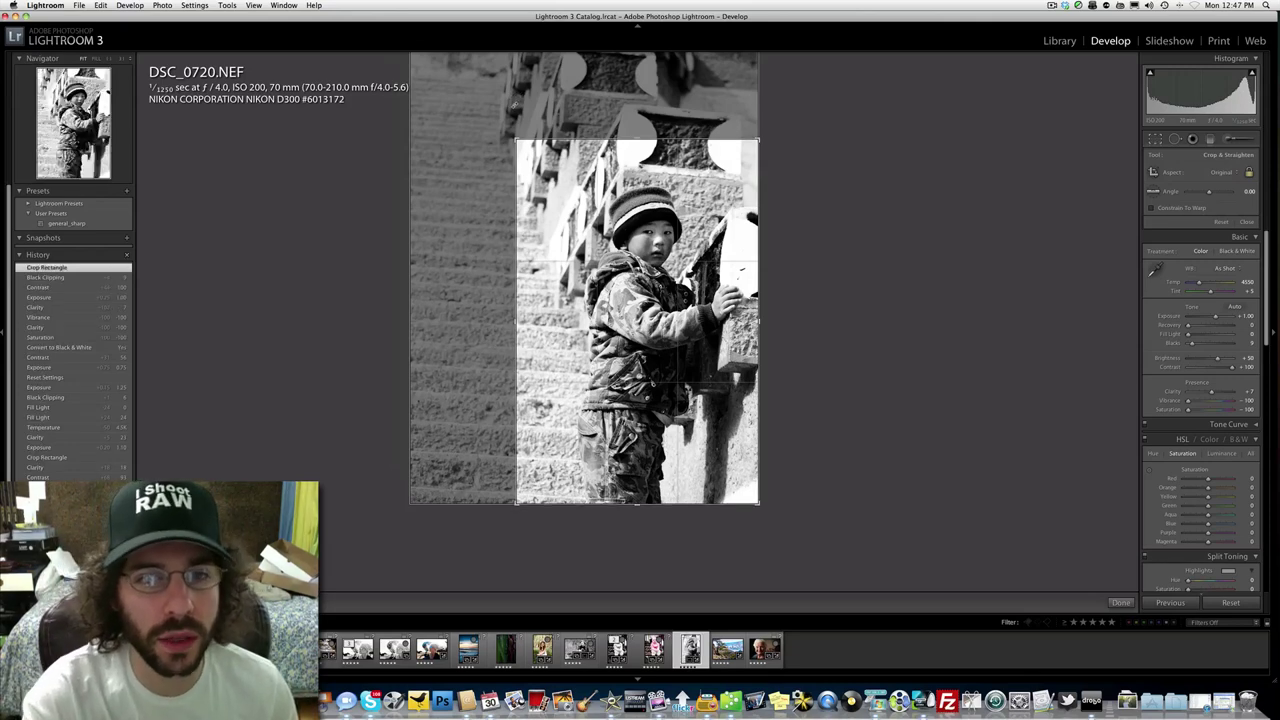
pyautogui.moveTo(516, 140); pyautogui.dragTo(529, 140)
pyautogui.press('x')
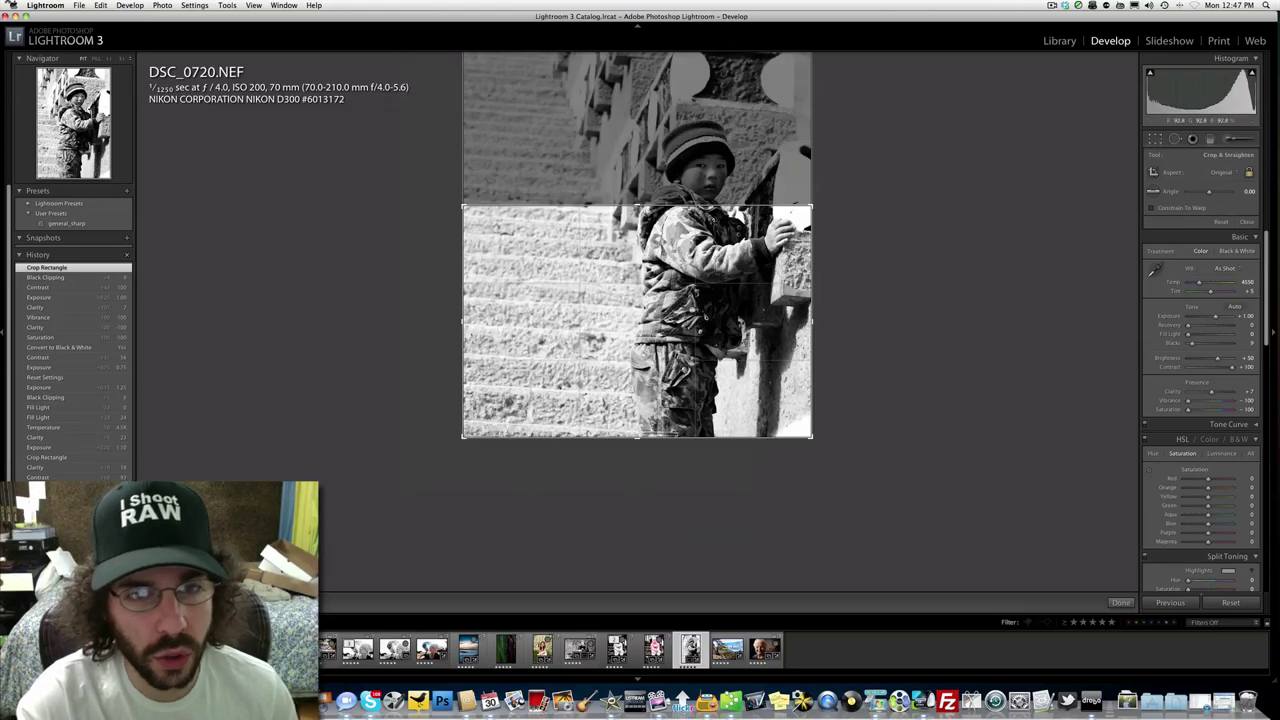
pyautogui.press('x')
pyautogui.moveTo(462, 59); pyautogui.dragTo(520, 103)
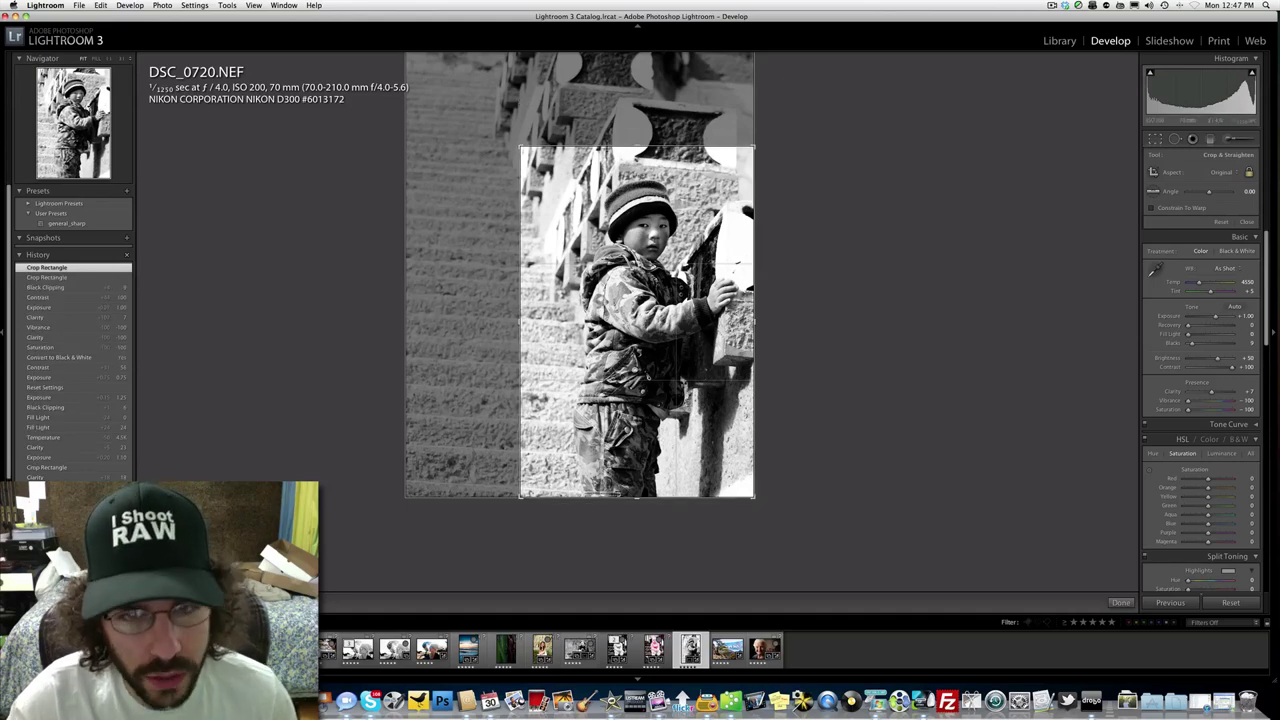
pyautogui.press('Return')
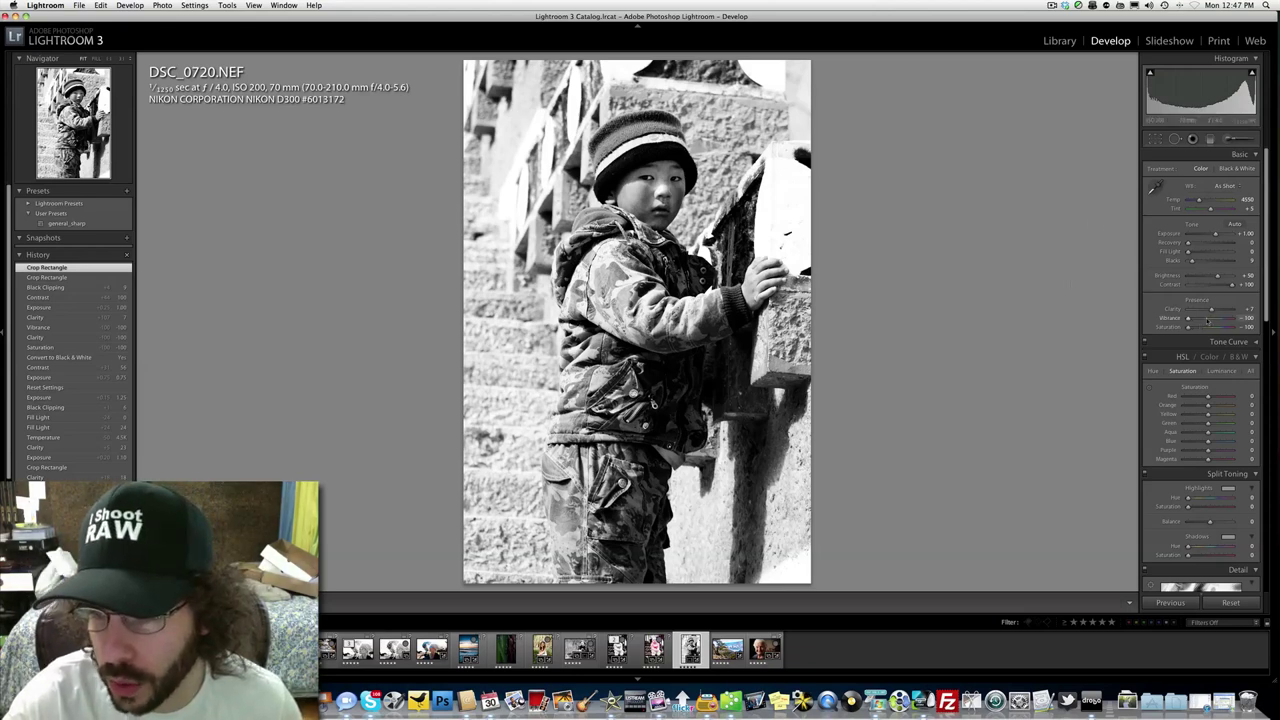
# - Raise Exposure to +1.25, then try Fill Light at 27 and return it to 0
pyautogui.moveTo(1214, 231); pyautogui.dragTo(1217, 235)
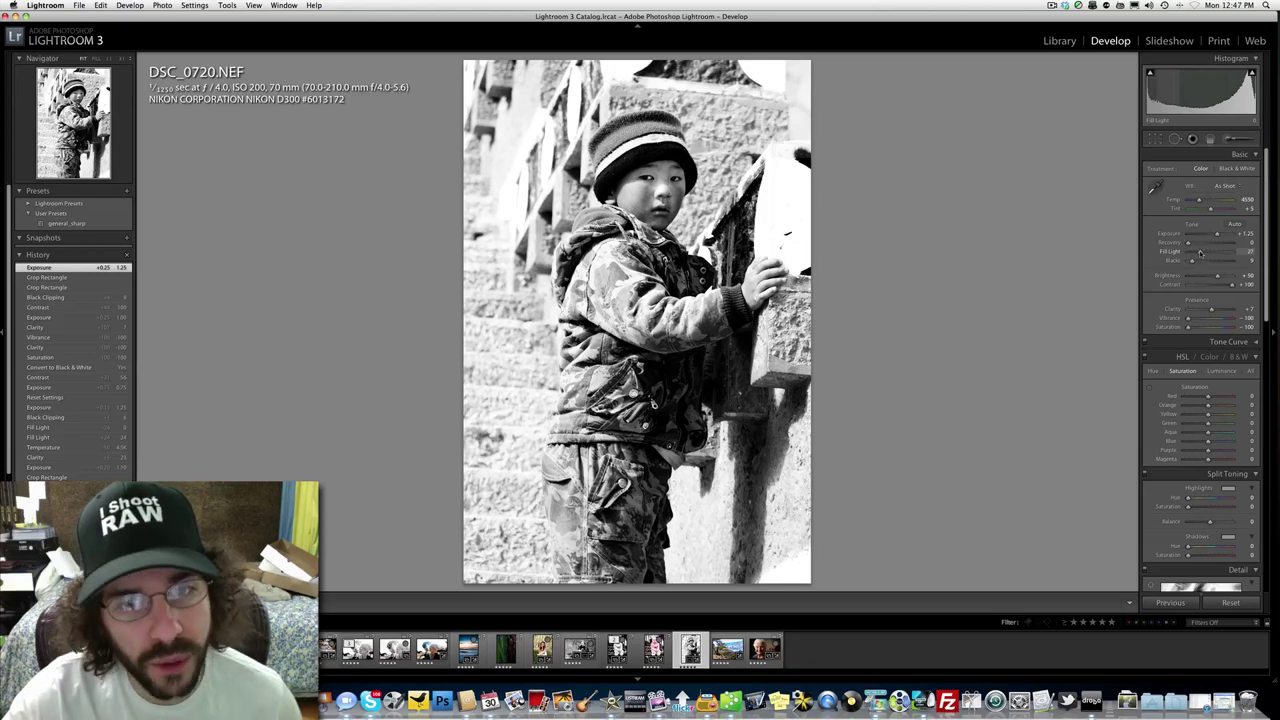
pyautogui.moveTo(1200, 253); pyautogui.dragTo(1201, 254)
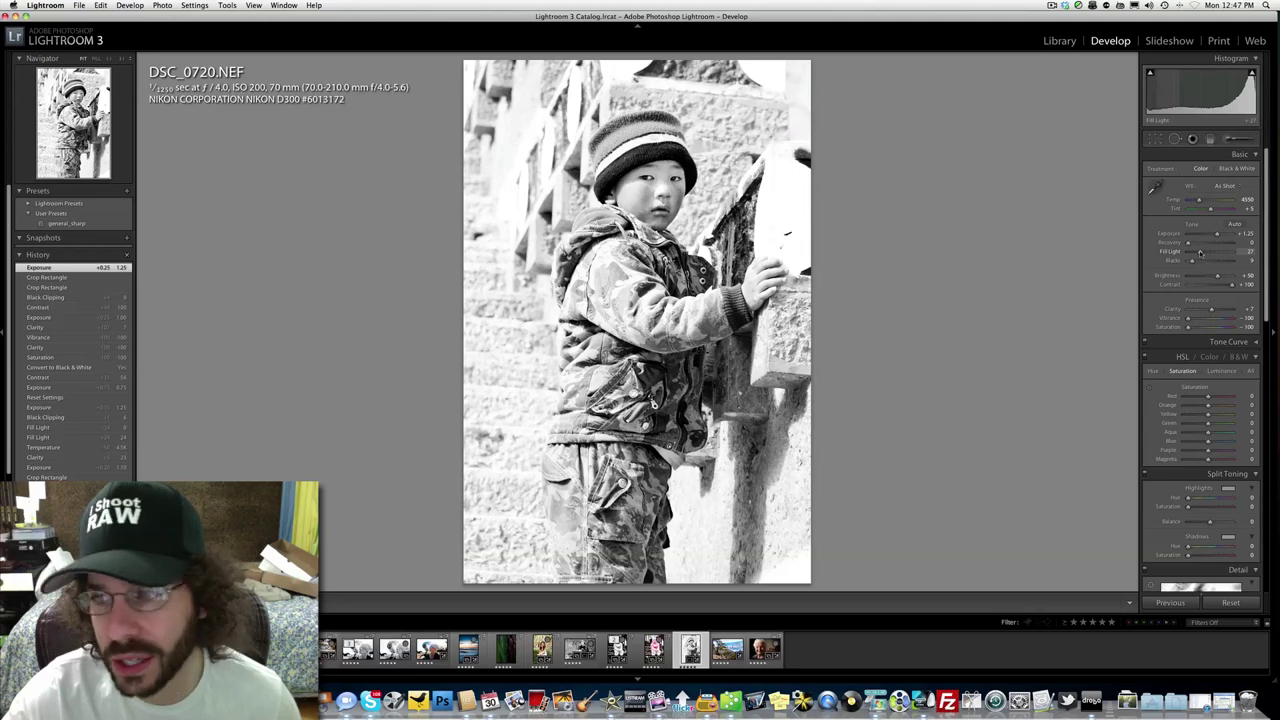
pyautogui.moveTo(1198, 261); pyautogui.dragTo(1142, 251)
pyautogui.press('super+z')
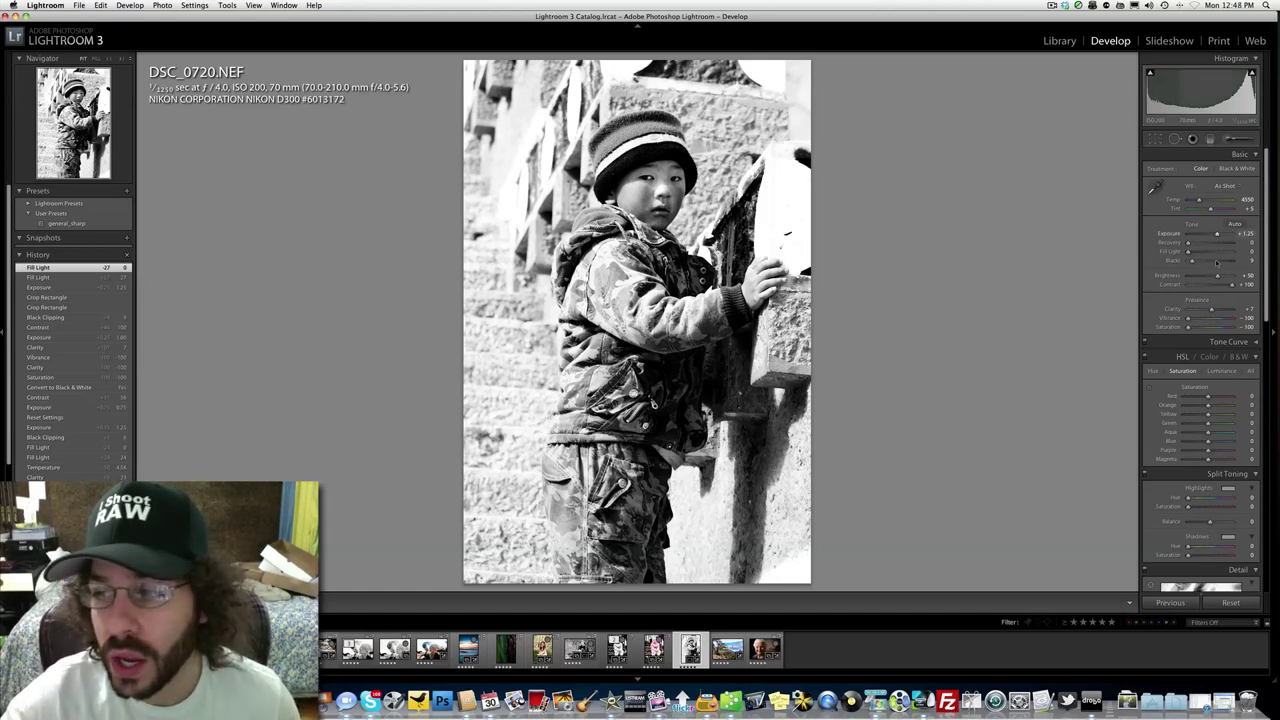
# - Try Clarity at +20, reset it to 0, and raise Exposure to +1.35
pyautogui.moveTo(1211, 311); pyautogui.dragTo(1209, 311)
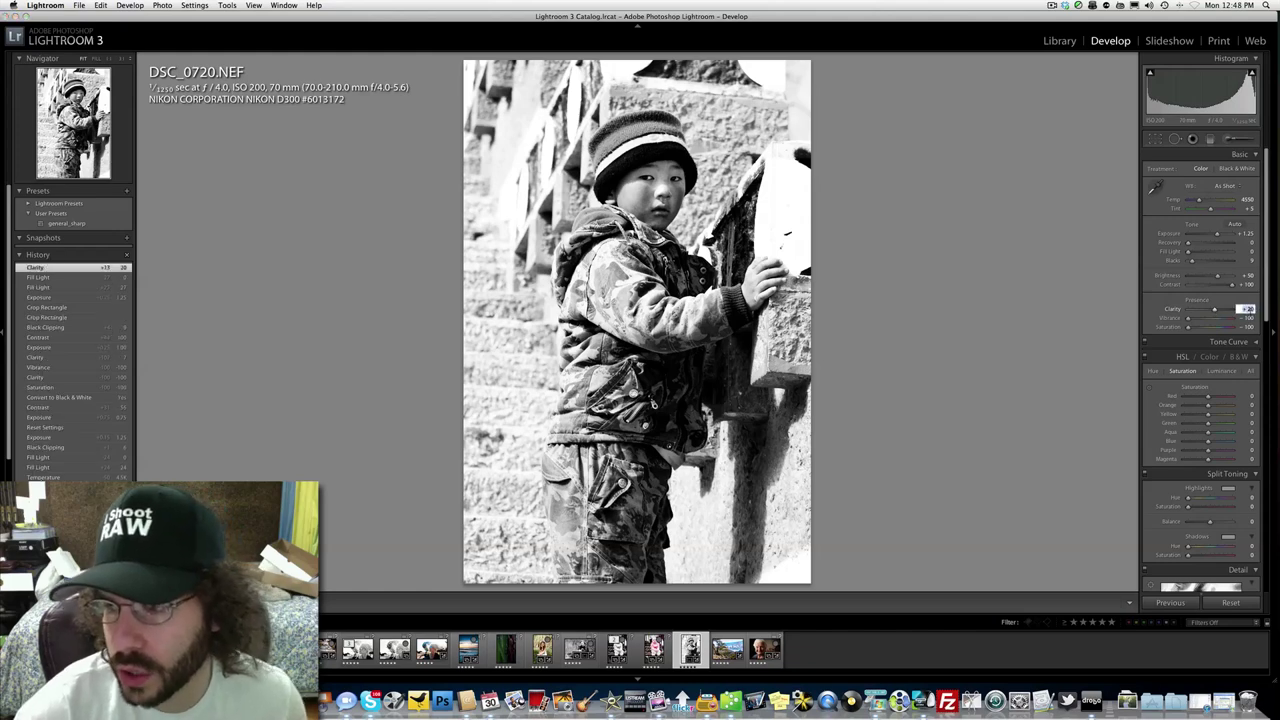
pyautogui.click(1245, 309)
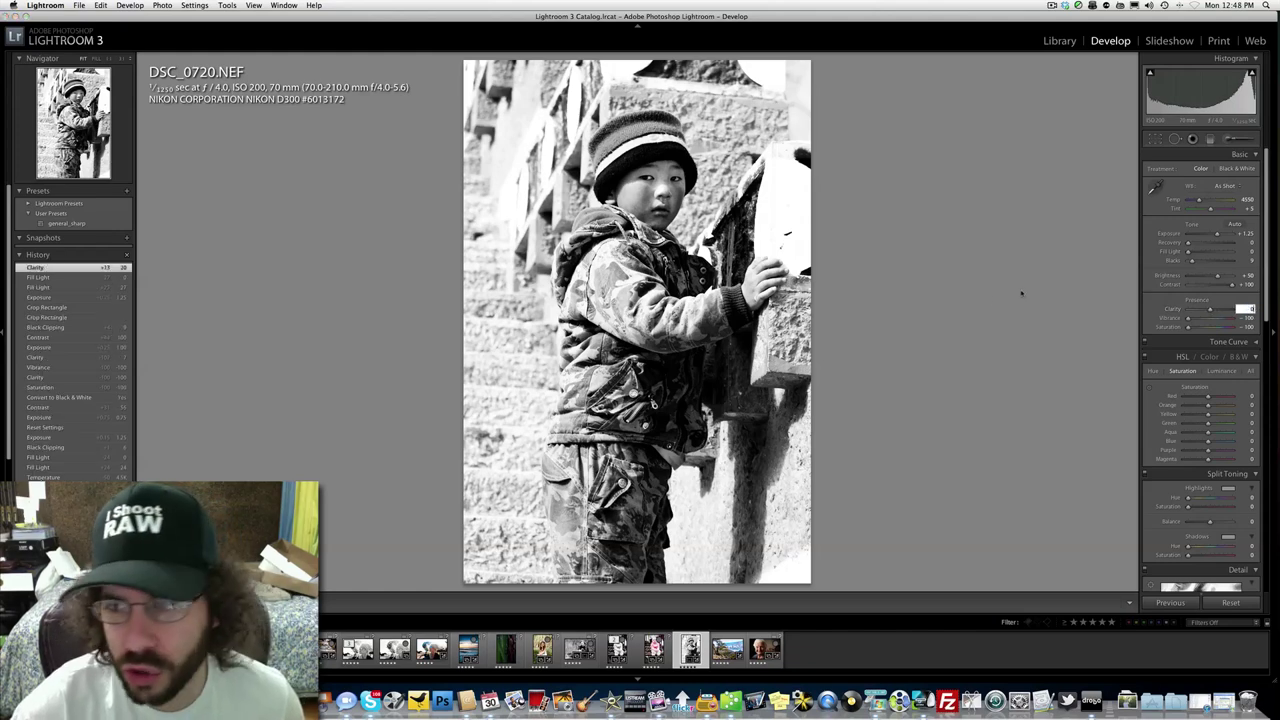
pyautogui.write('0')
pyautogui.press('Return')
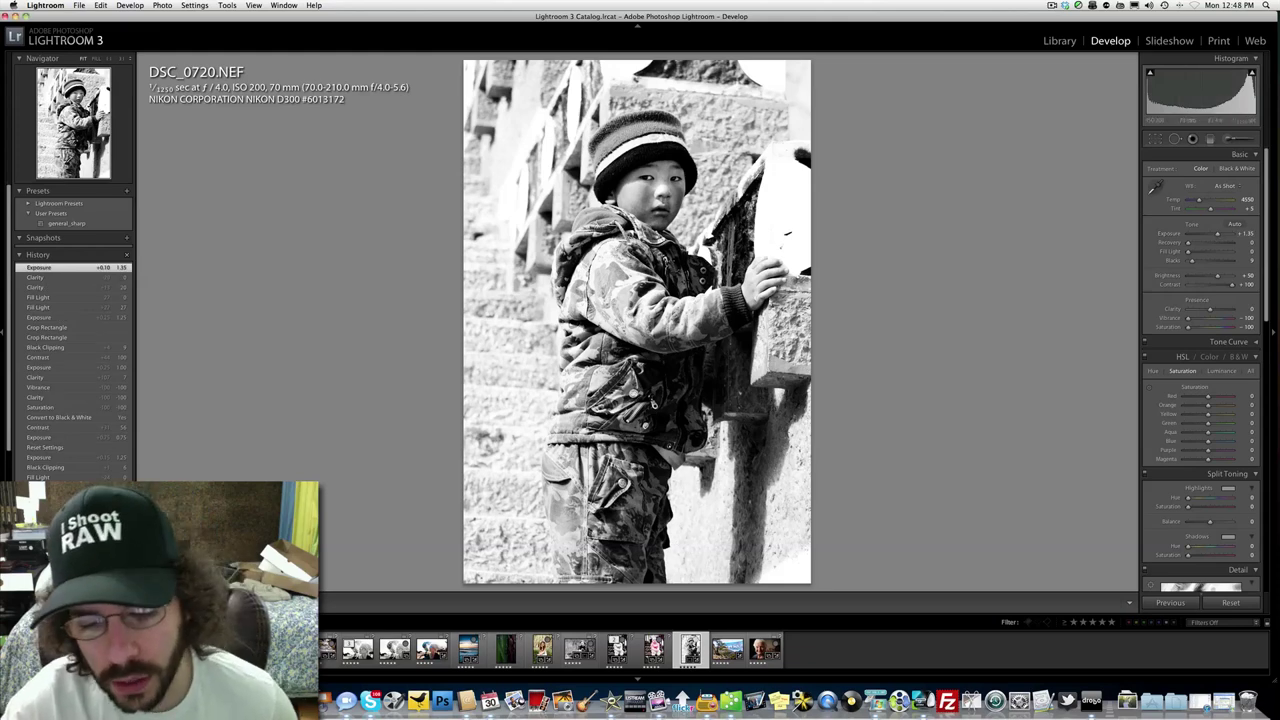
# - Open a copy with Lightroom adjustments in Silver Efex Pro 2 as a 16-bit sRGB TIFF
pyautogui.rightClick(690, 650)
pyautogui.moveTo(758, 486)
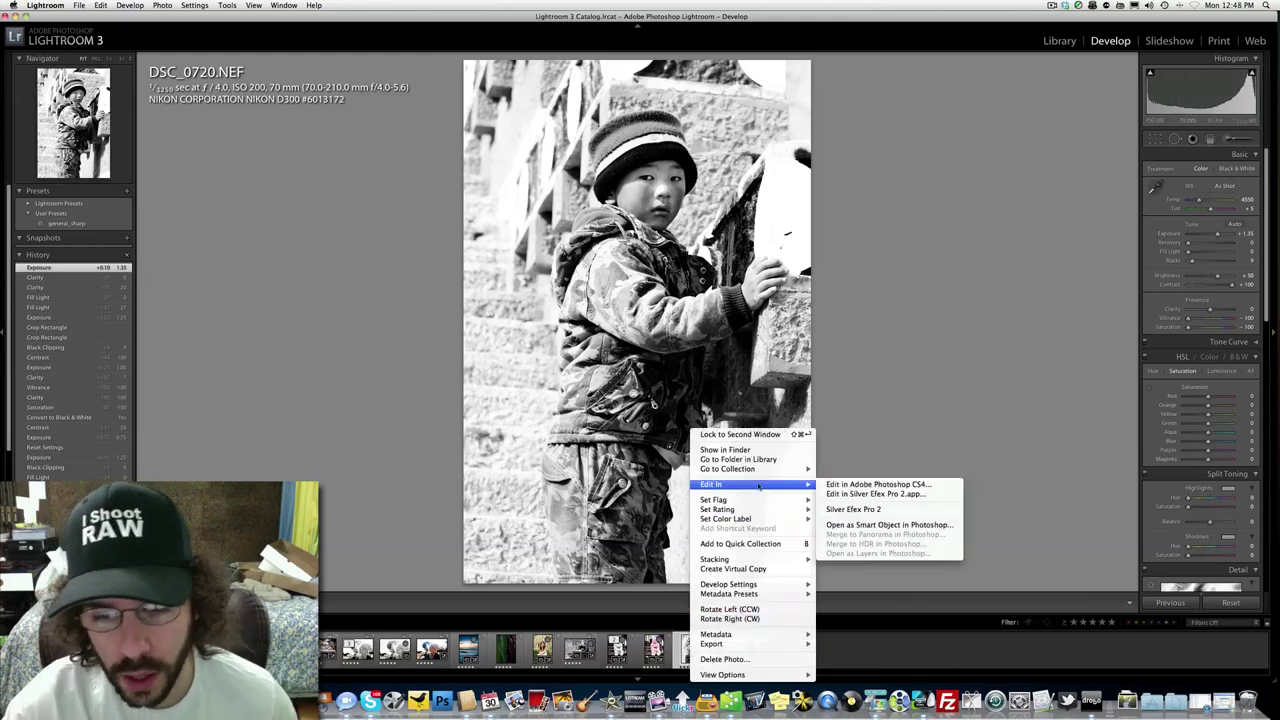
pyautogui.click(873, 495)
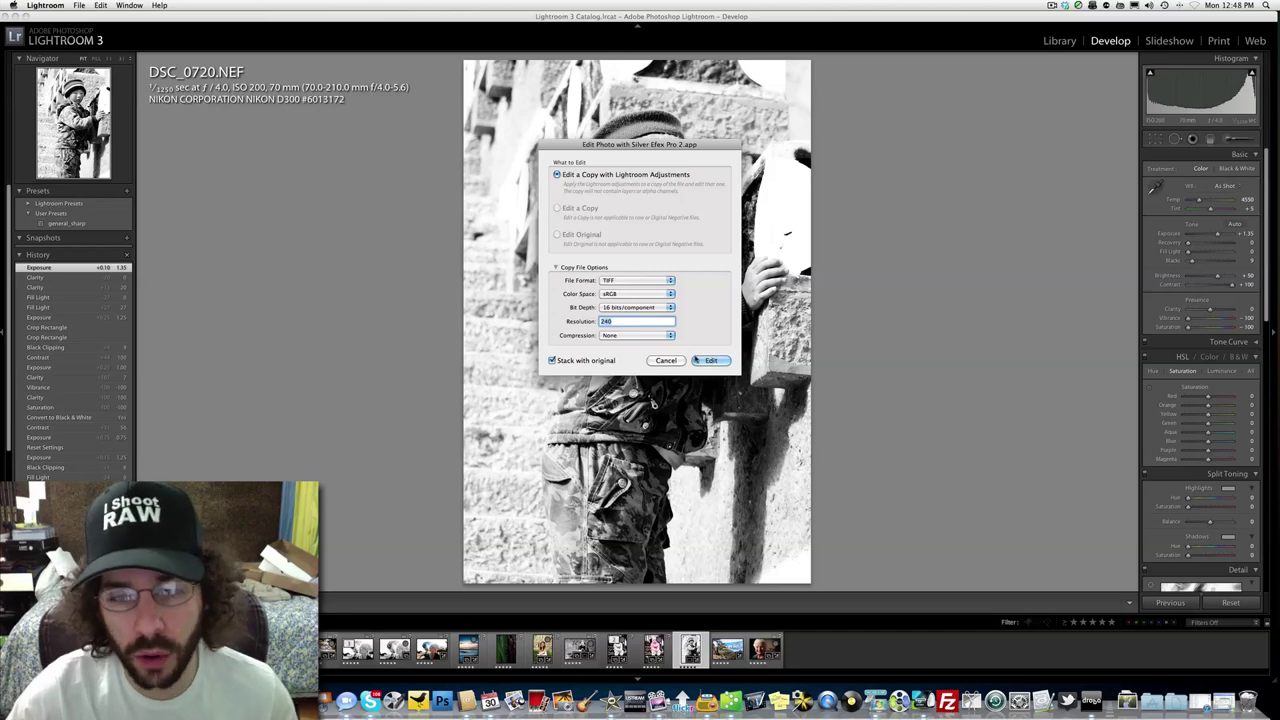
pyautogui.press('Return')
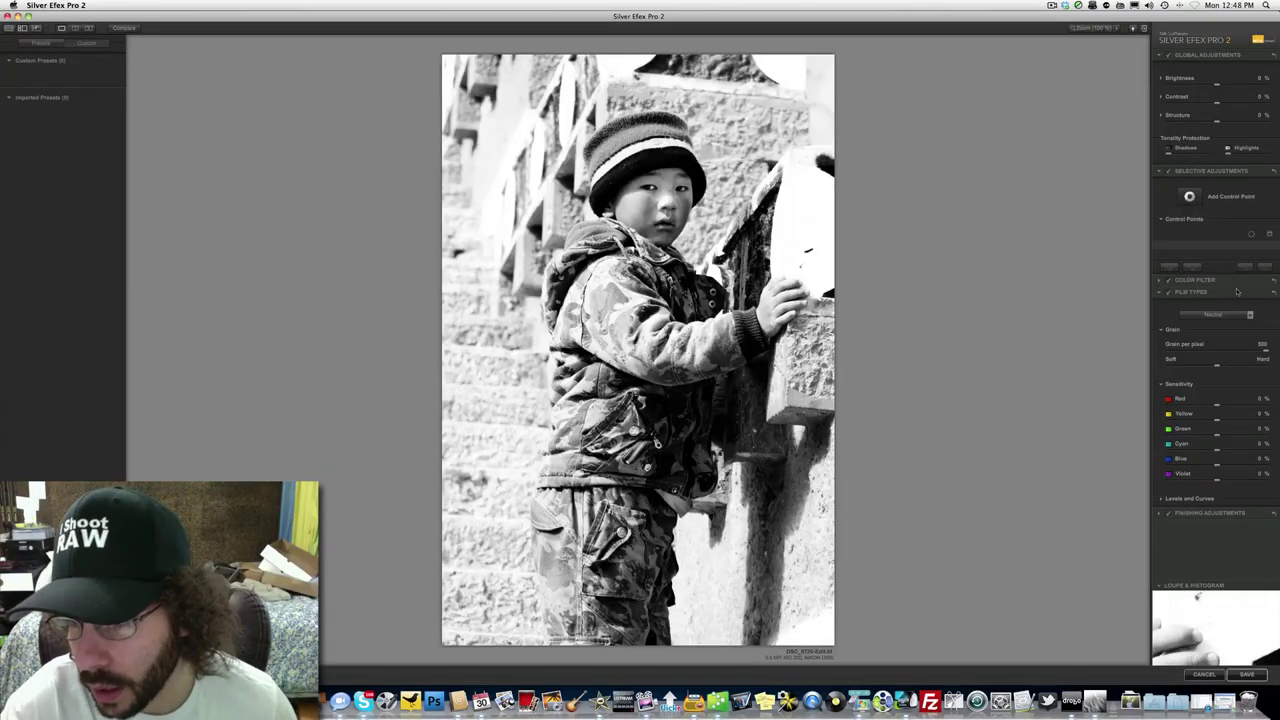
# - Try the Kodak ISO 32 Panatomic X film type with Grain per pixel at 433
pyautogui.click(1250, 315)
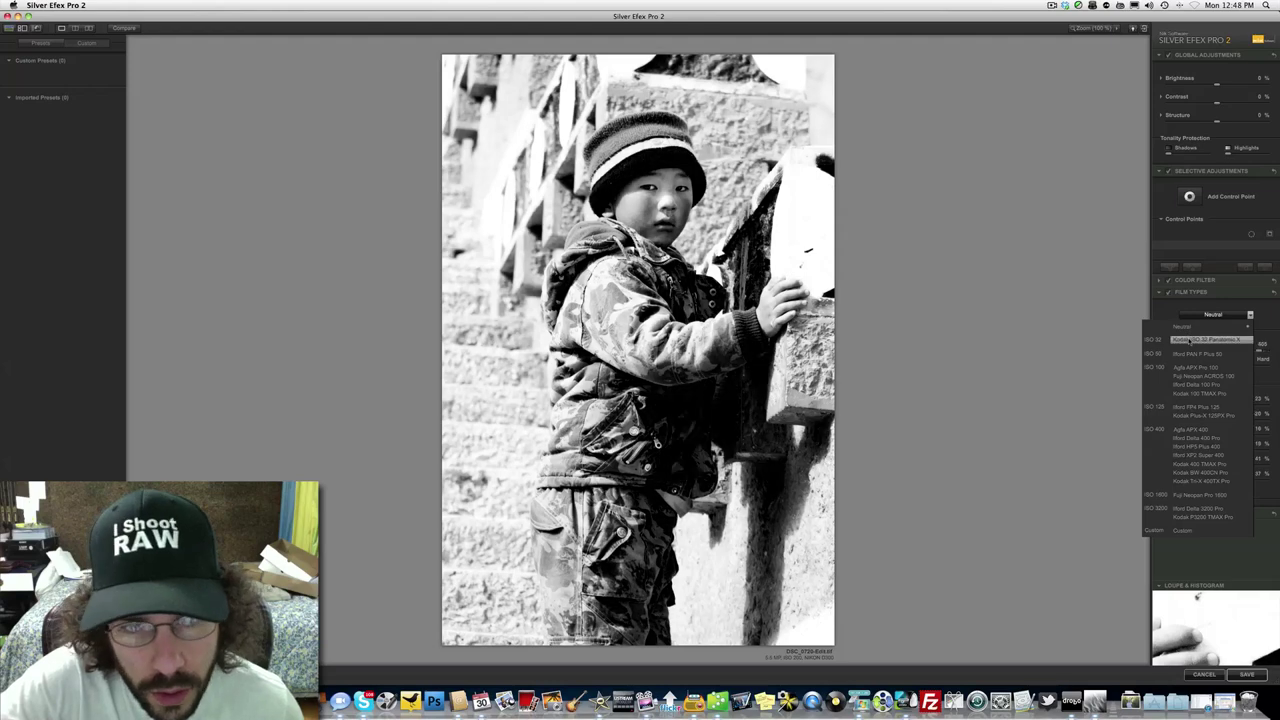
pyautogui.click(1176, 341)
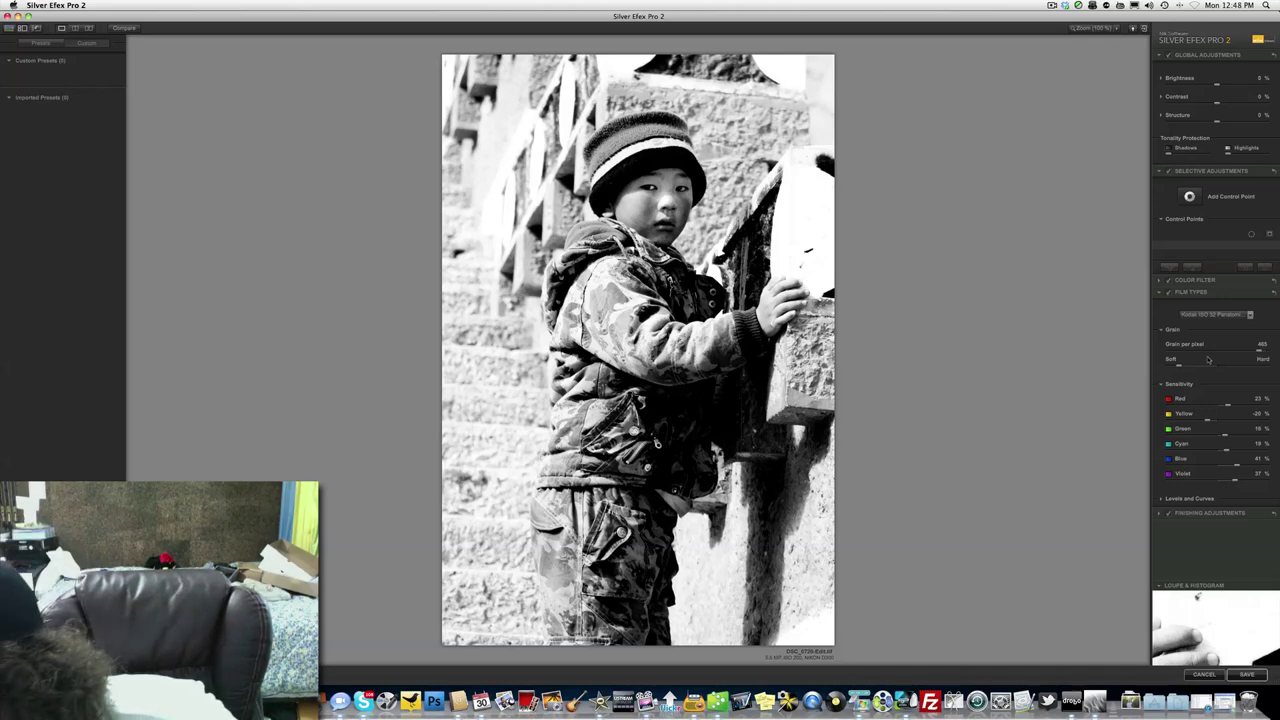
pyautogui.click(1220, 316)
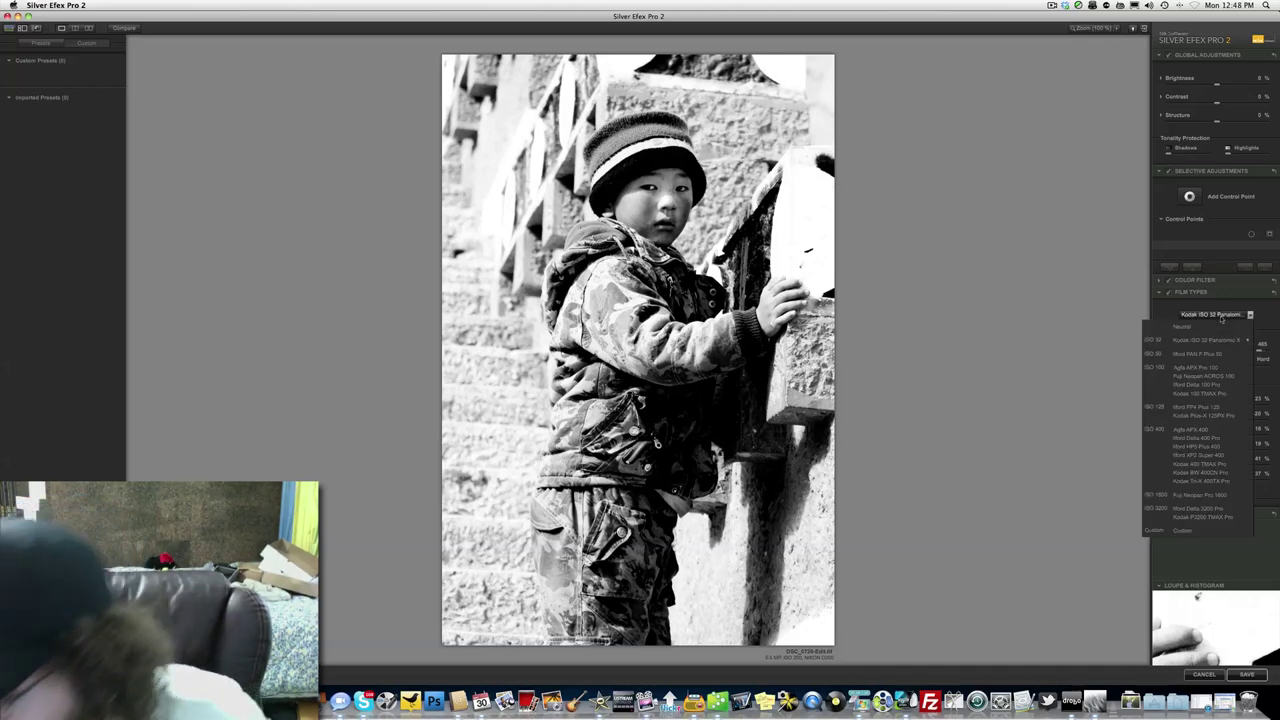
pyautogui.click(1146, 317)
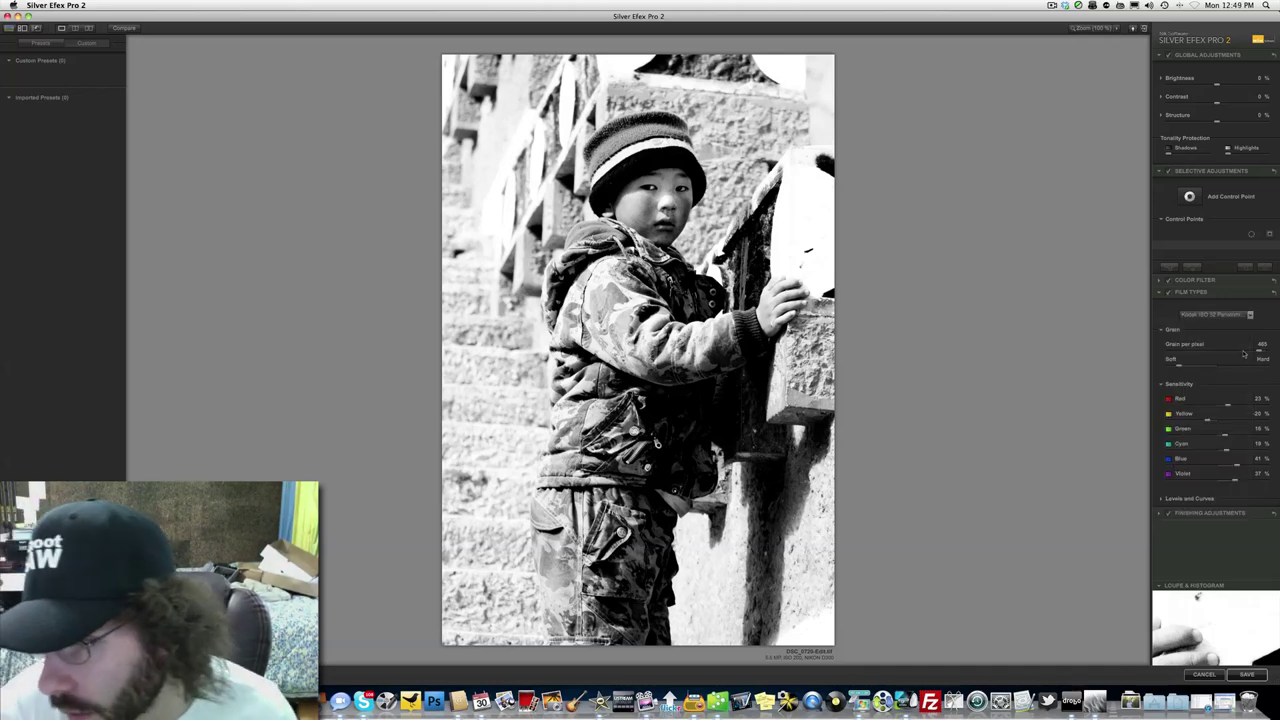
pyautogui.moveTo(1259, 352)
pyautogui.mouseDown()
pyautogui.moveTo(1135, 355)
pyautogui.moveTo(1263, 355)
pyautogui.moveTo(1252, 353)
pyautogui.mouseUp()
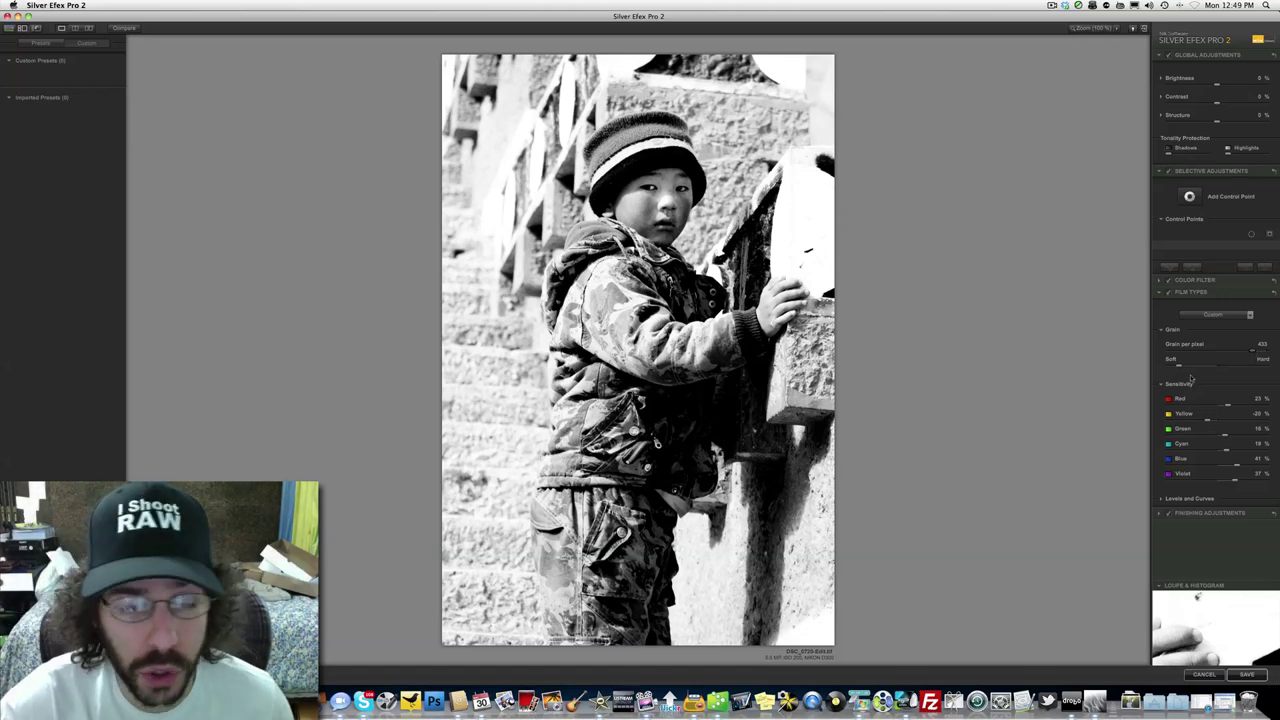
# - Apply the Kodak P3200 TMAX Pro film type with Grain per pixel at 199 and the grain fully hard
pyautogui.click(1237, 314)
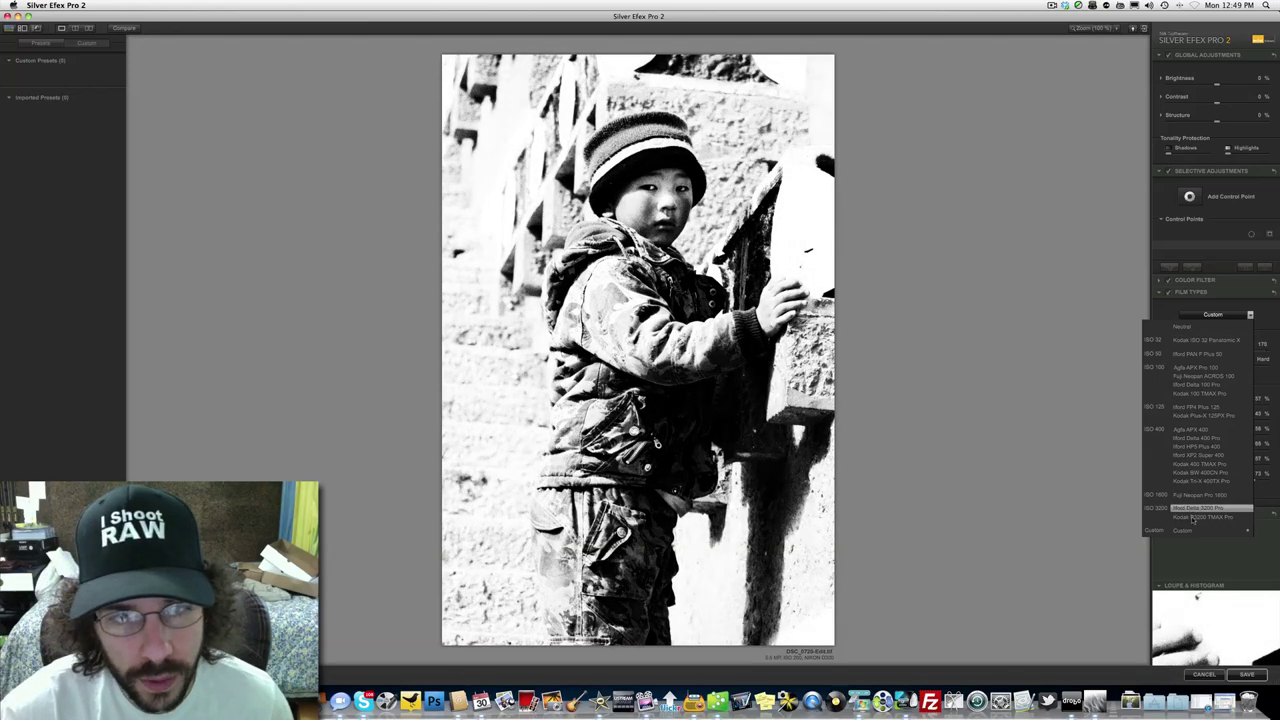
pyautogui.click(1192, 516)
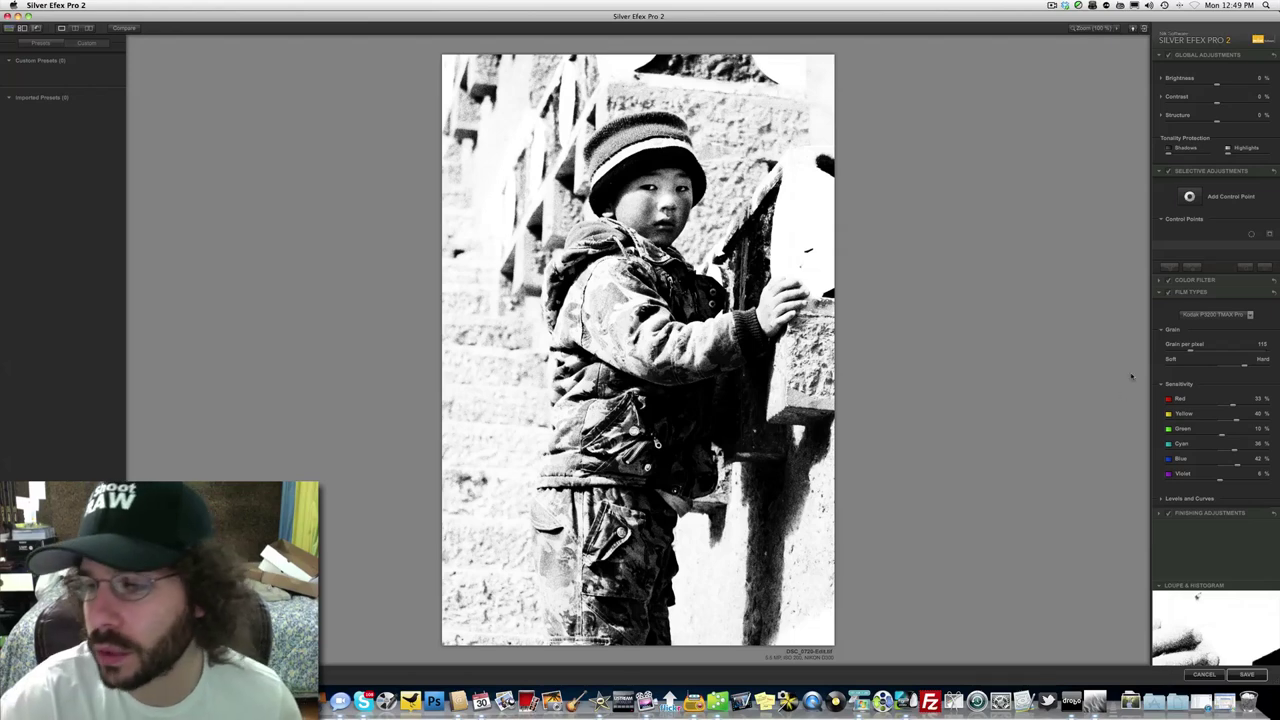
pyautogui.moveTo(1191, 355)
pyautogui.mouseDown()
pyautogui.moveTo(1204, 355)
pyautogui.moveTo(1157, 354)
pyautogui.moveTo(1205, 354)
pyautogui.moveTo(1185, 353)
pyautogui.mouseUp()
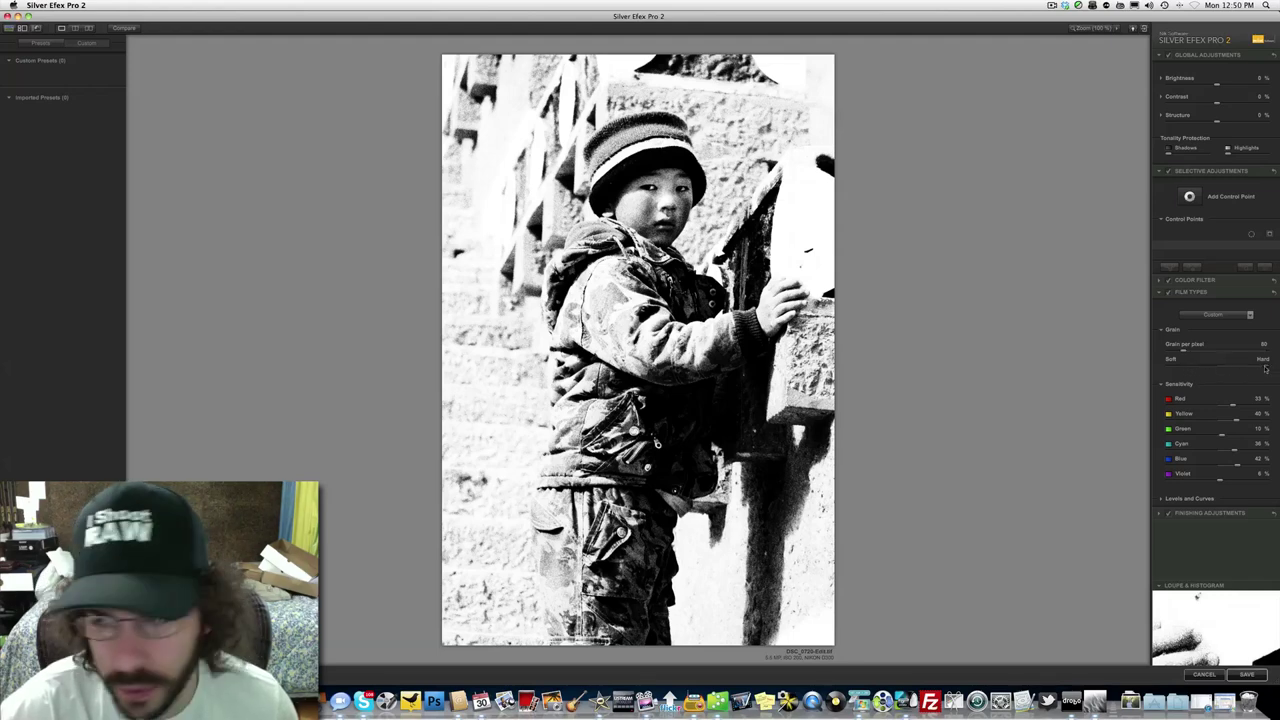
pyautogui.moveTo(1206, 355); pyautogui.dragTo(1208, 355)
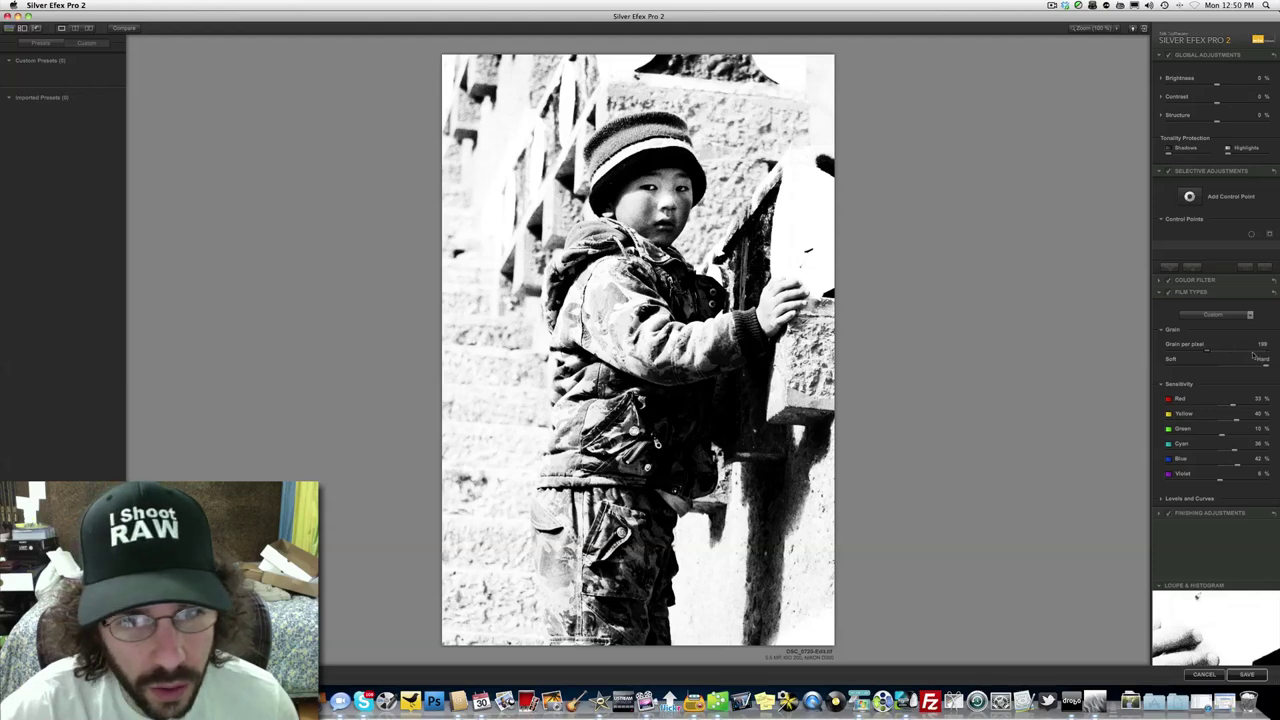
# - Set the film type's Grain per pixel to 147 and save the image back to Lightroom
pyautogui.click(1183, 353)
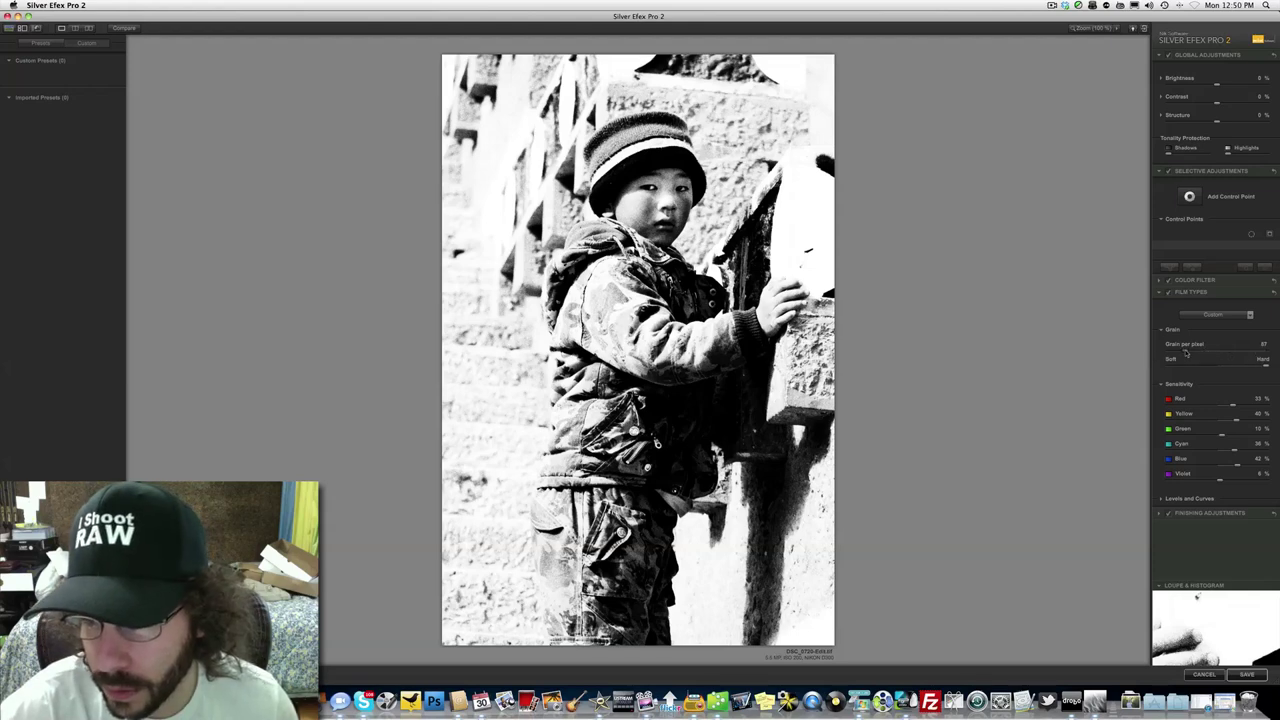
pyautogui.click(1196, 353)
pyautogui.moveTo(1197, 354); pyautogui.dragTo(1199, 353)
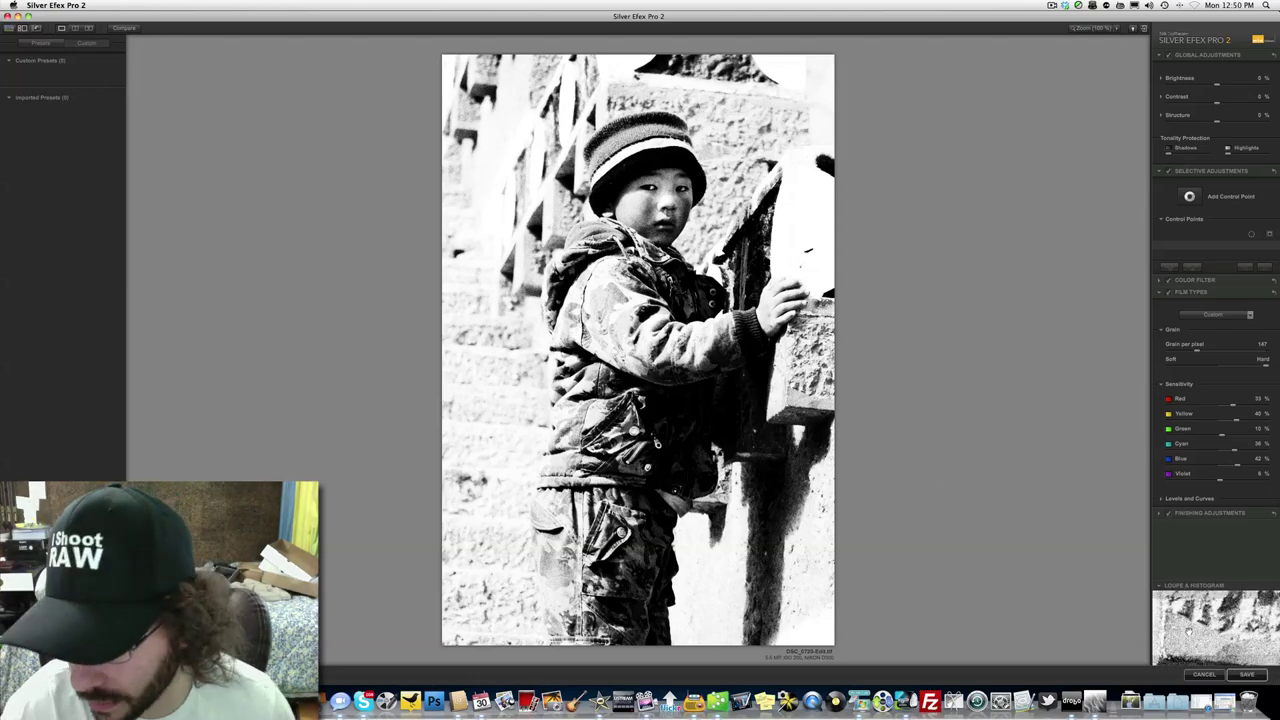
pyautogui.click(1247, 674)
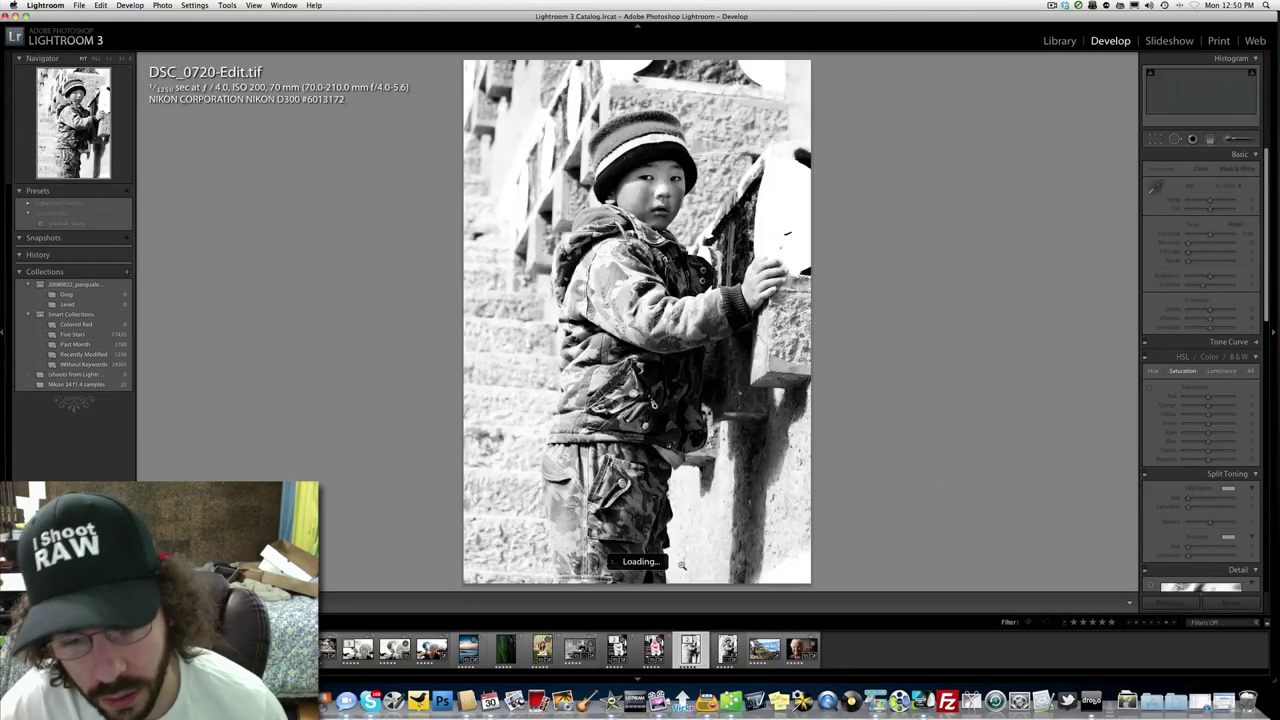
# - Compare the saved DSC_0720-Edit.tif with the raw DSC_0720.NEF and its before view, and inspect the boy's face at close range
pyautogui.press('Right')
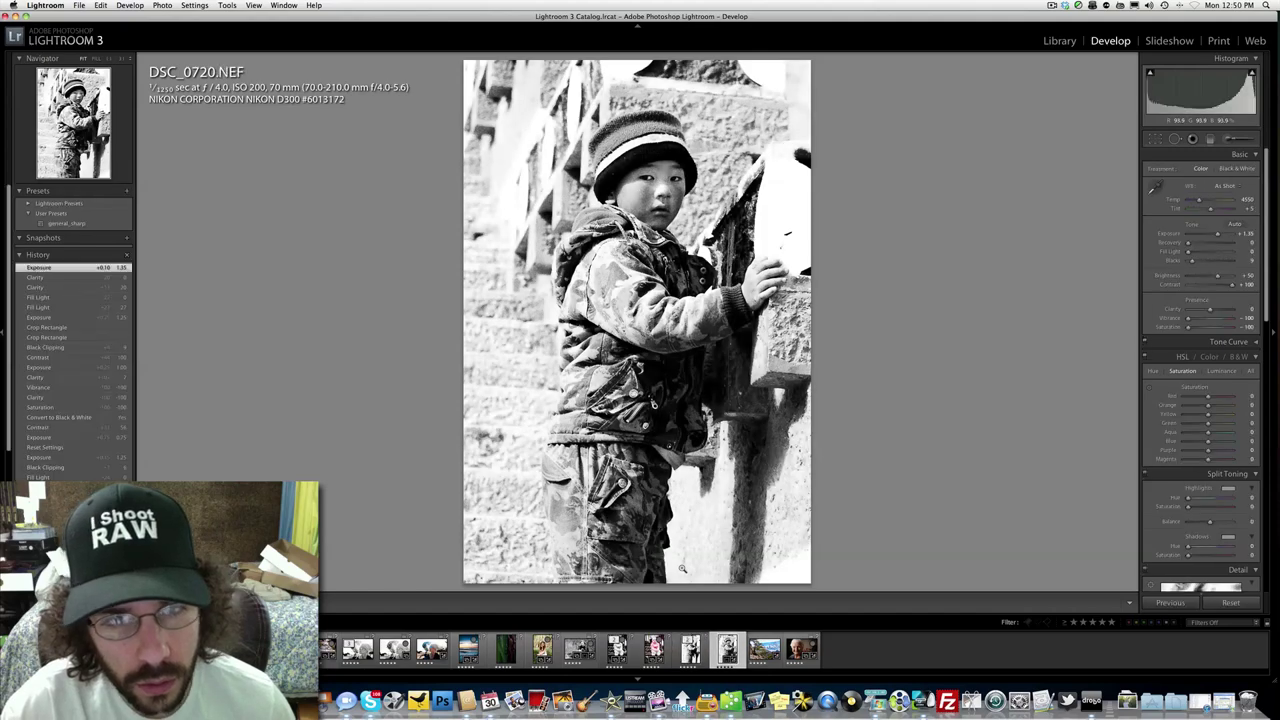
pyautogui.press('\\')
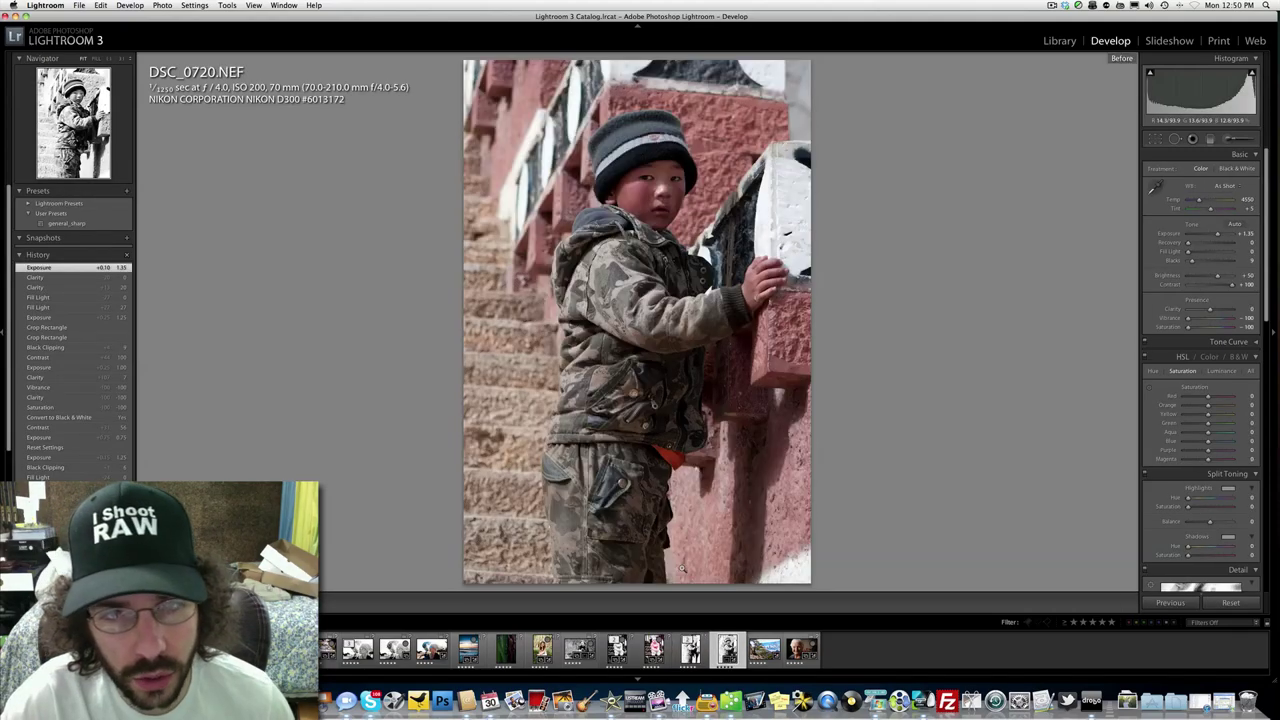
pyautogui.press('\\')
pyautogui.press('Left')
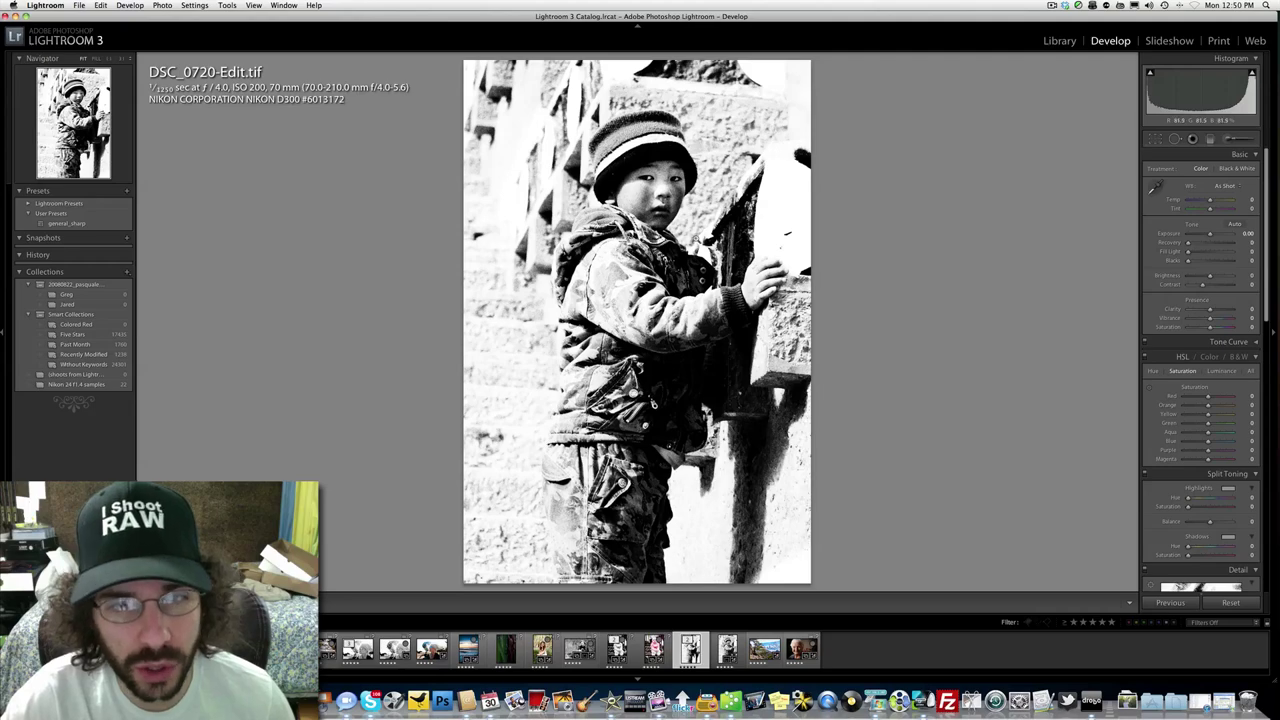
pyautogui.click(660, 190)
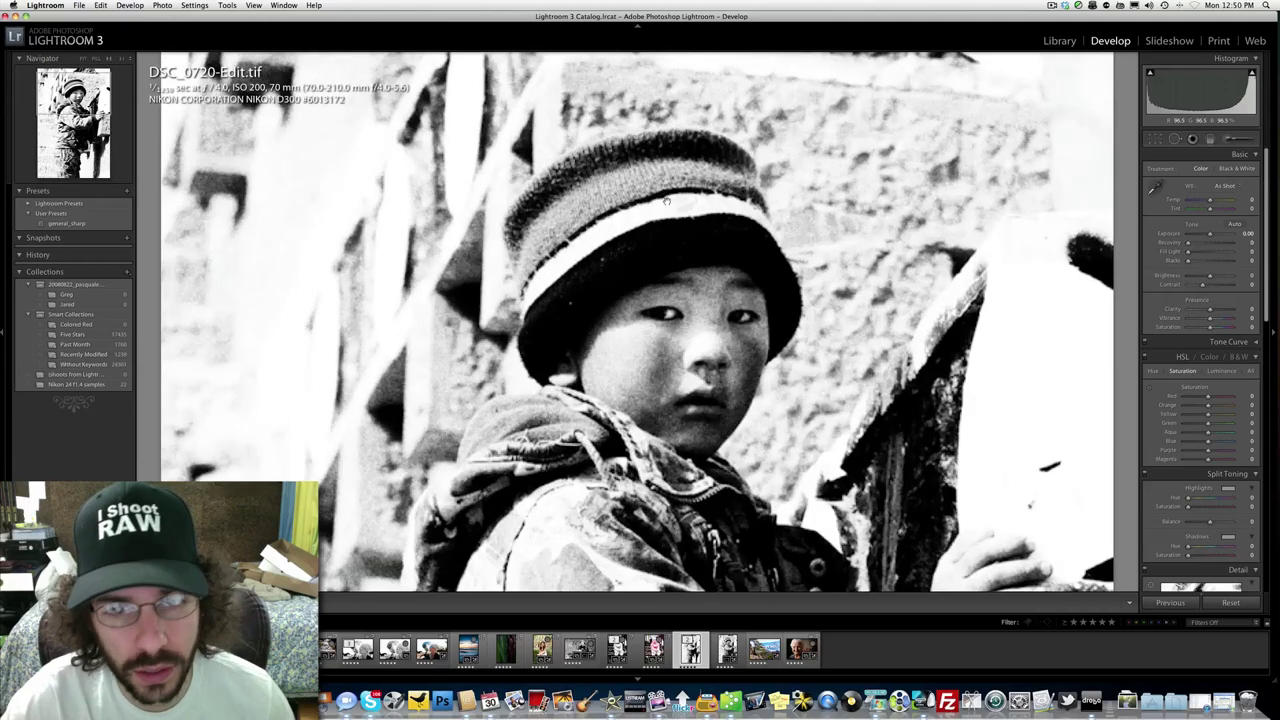
pyautogui.click(690, 272)
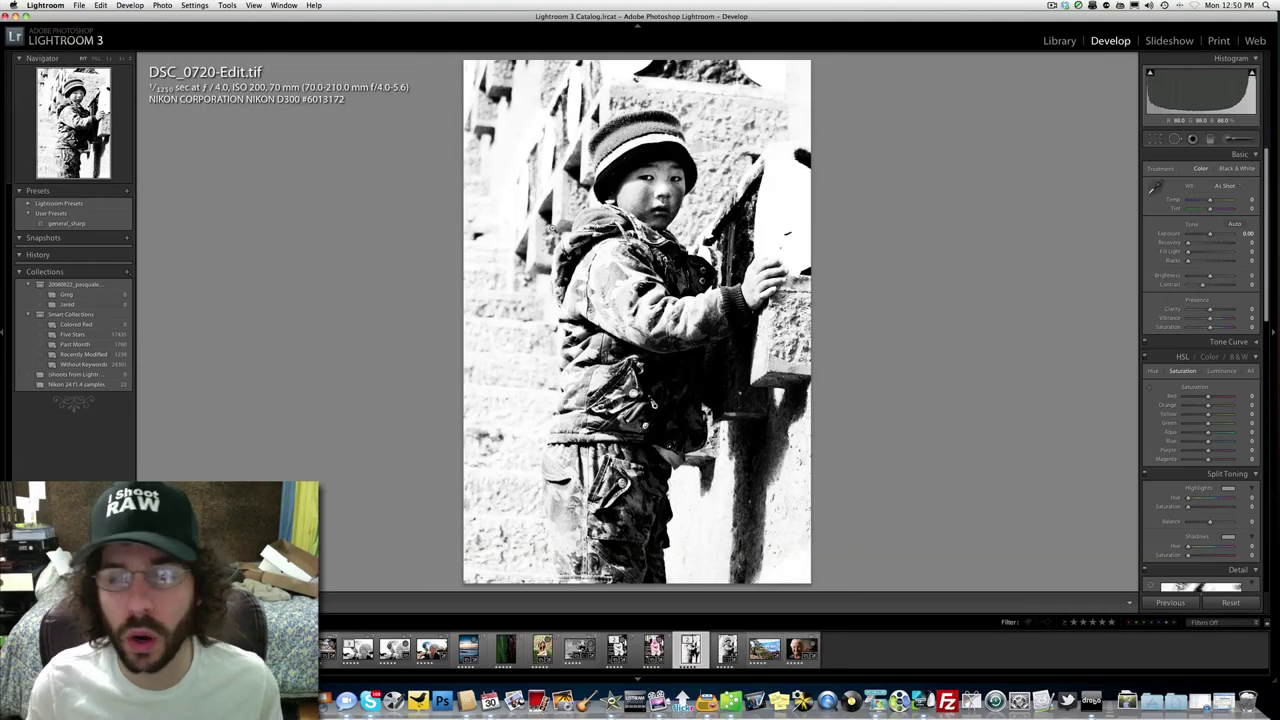
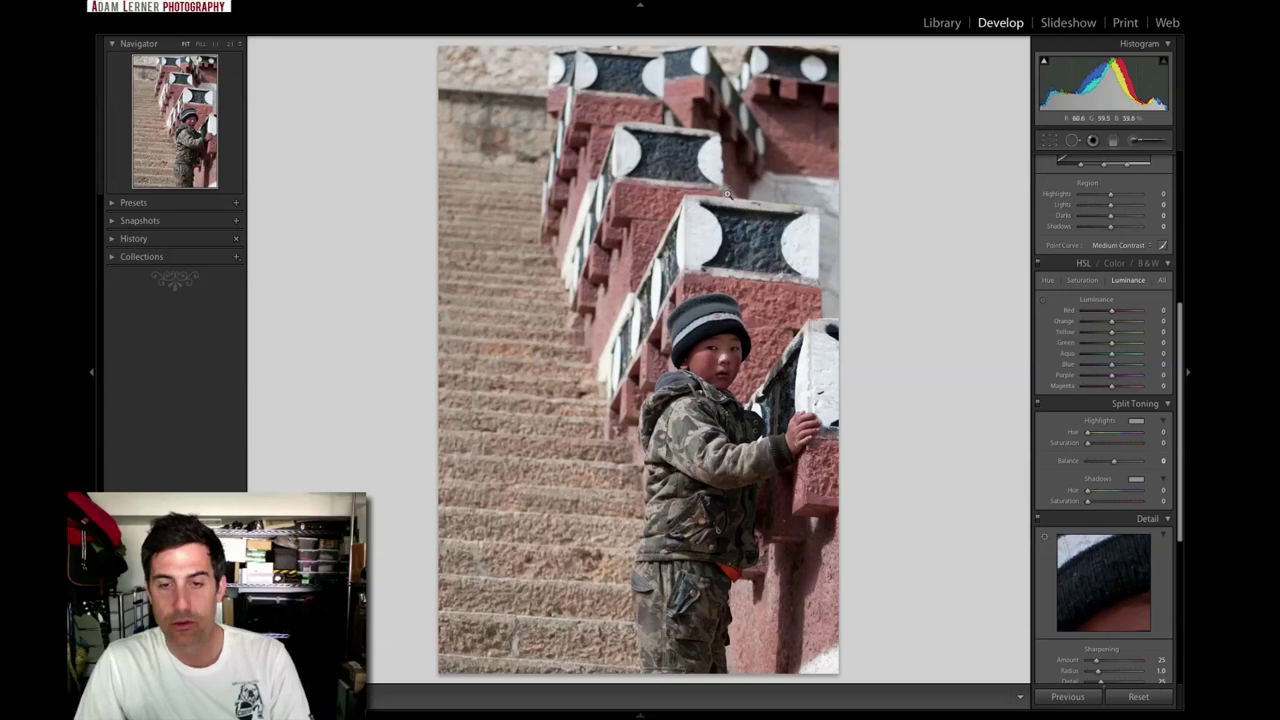
# - Check the boy's face up close, and crop the photo in from its left, top and bottom edges with the angle at -1.48
pyautogui.click(745, 361)
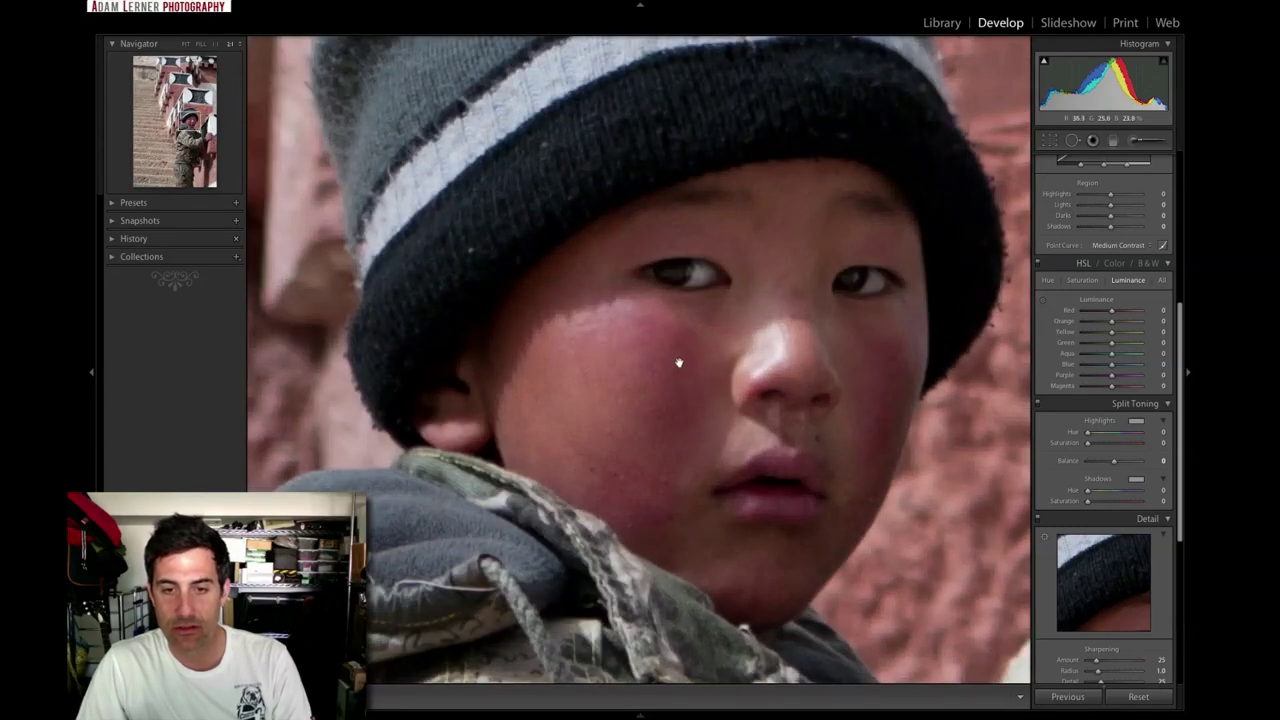
pyautogui.click(727, 350)
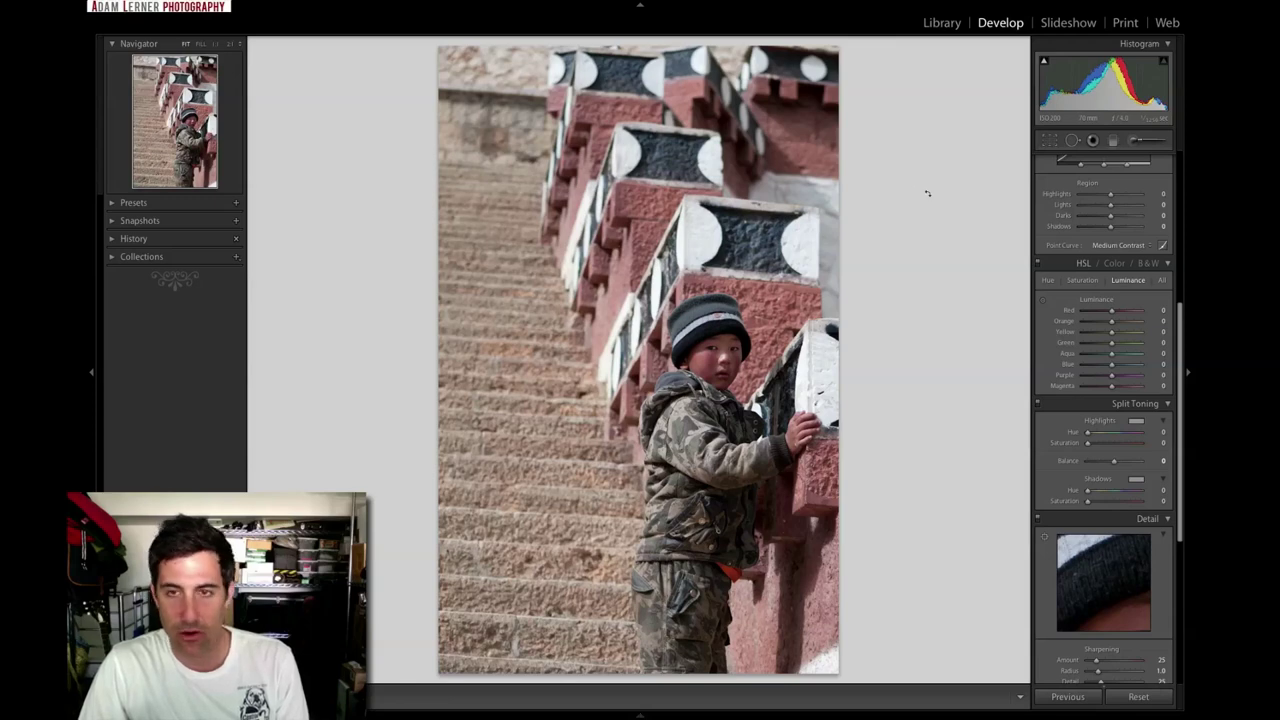
pyautogui.press('r')
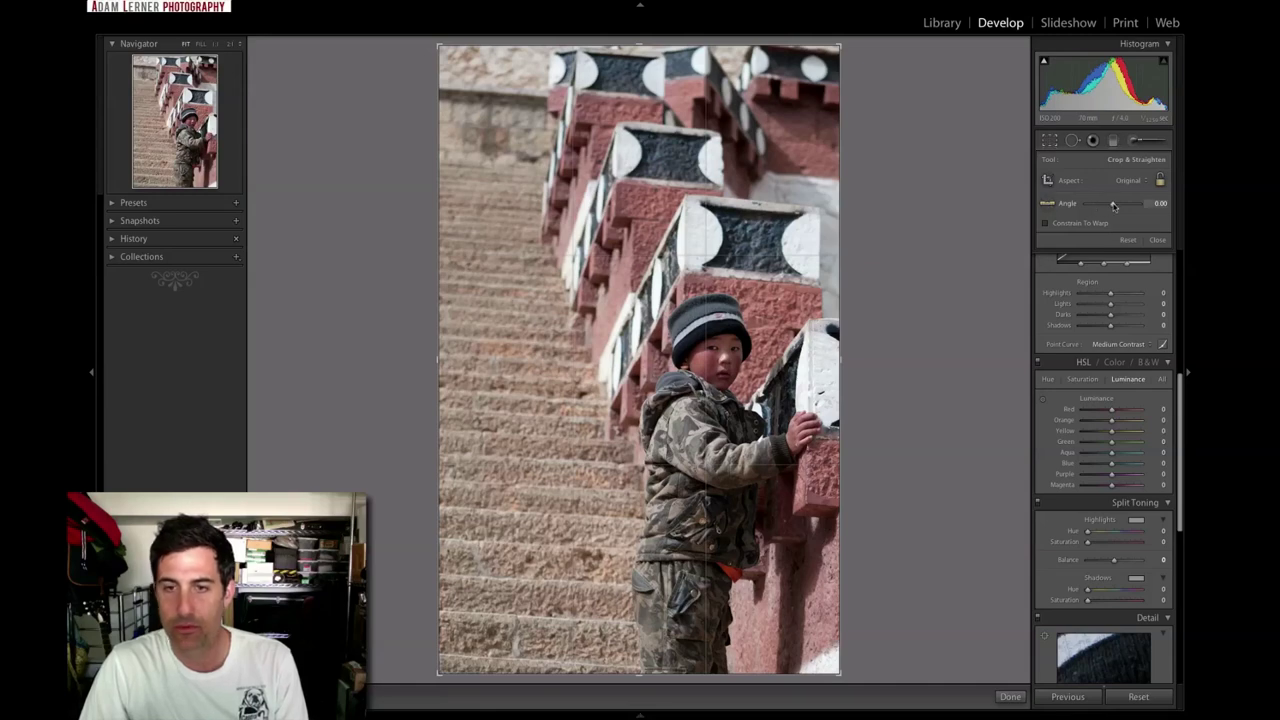
pyautogui.moveTo(1113, 205); pyautogui.dragTo(1111, 205)
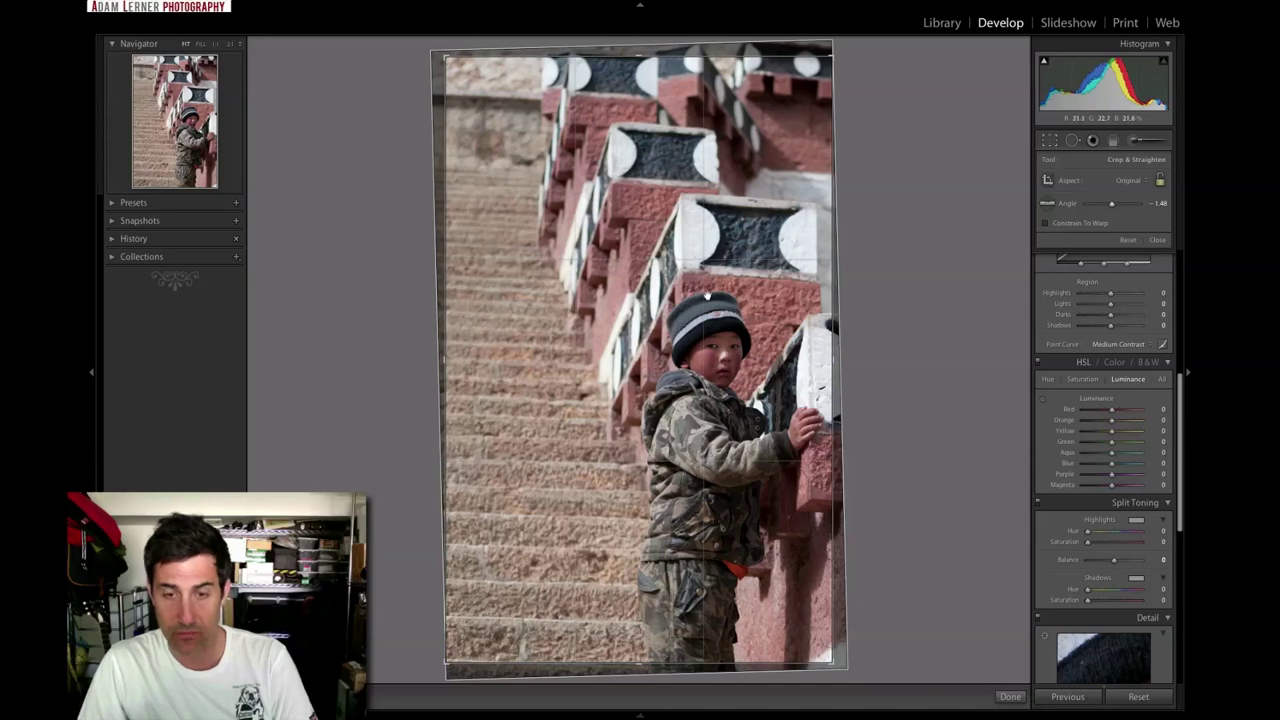
pyautogui.moveTo(447, 365); pyautogui.dragTo(471, 361)
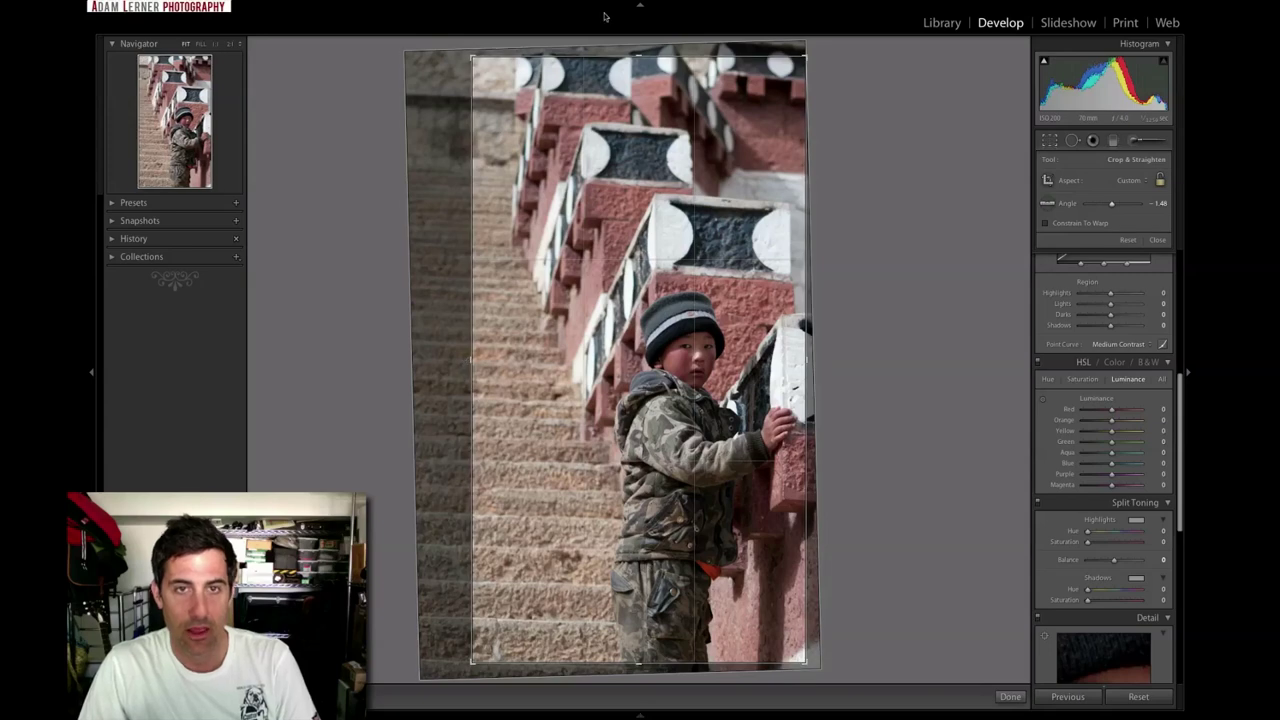
pyautogui.moveTo(637, 46); pyautogui.dragTo(640, 91)
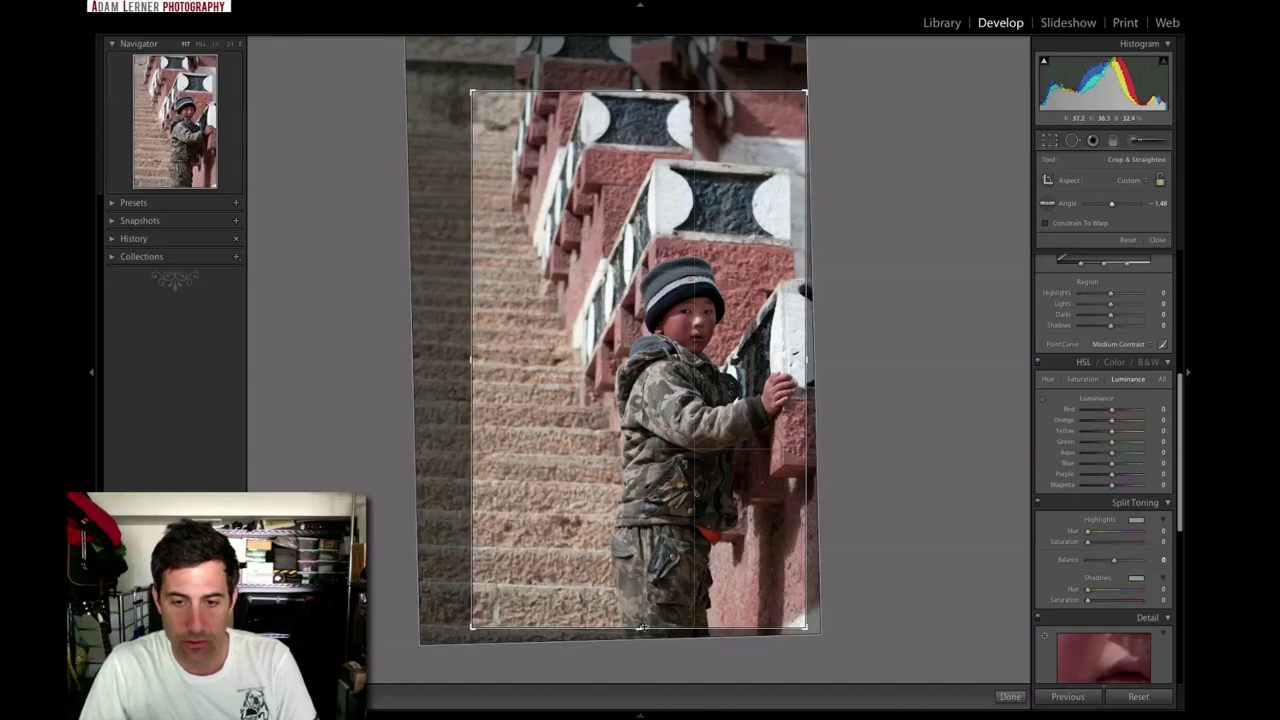
pyautogui.moveTo(645, 628); pyautogui.dragTo(641, 597)
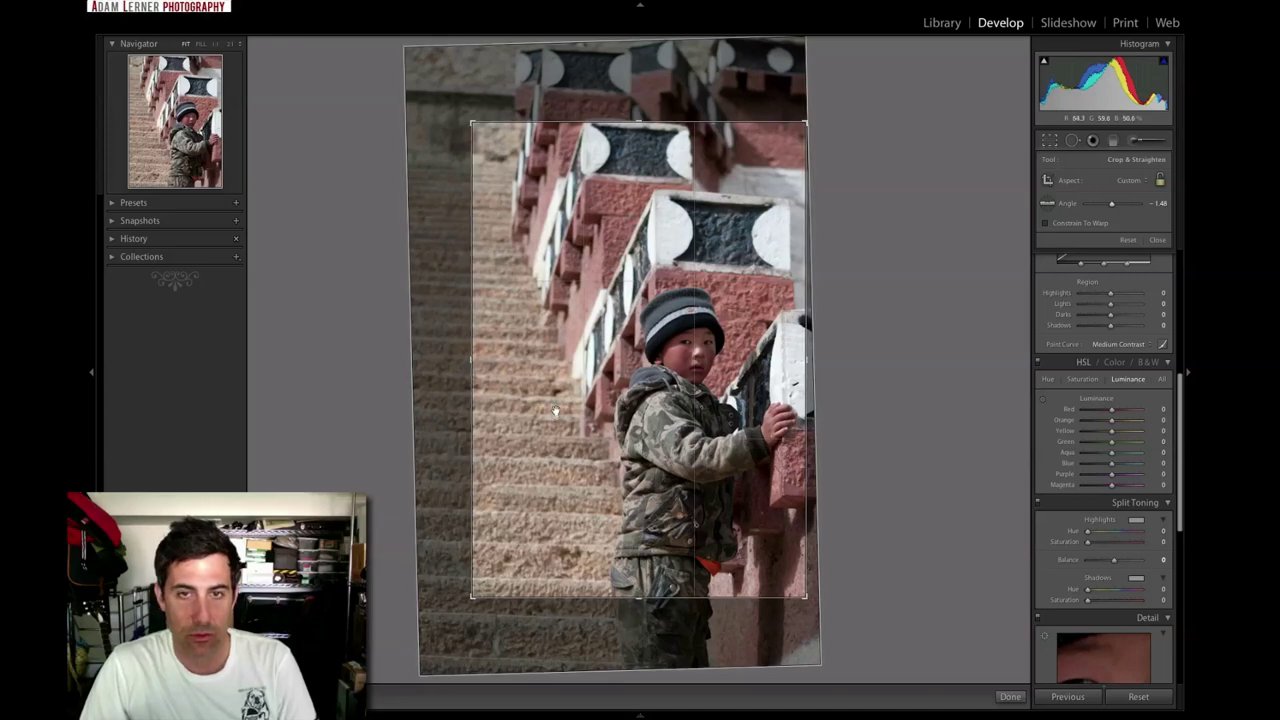
pyautogui.press('Return')
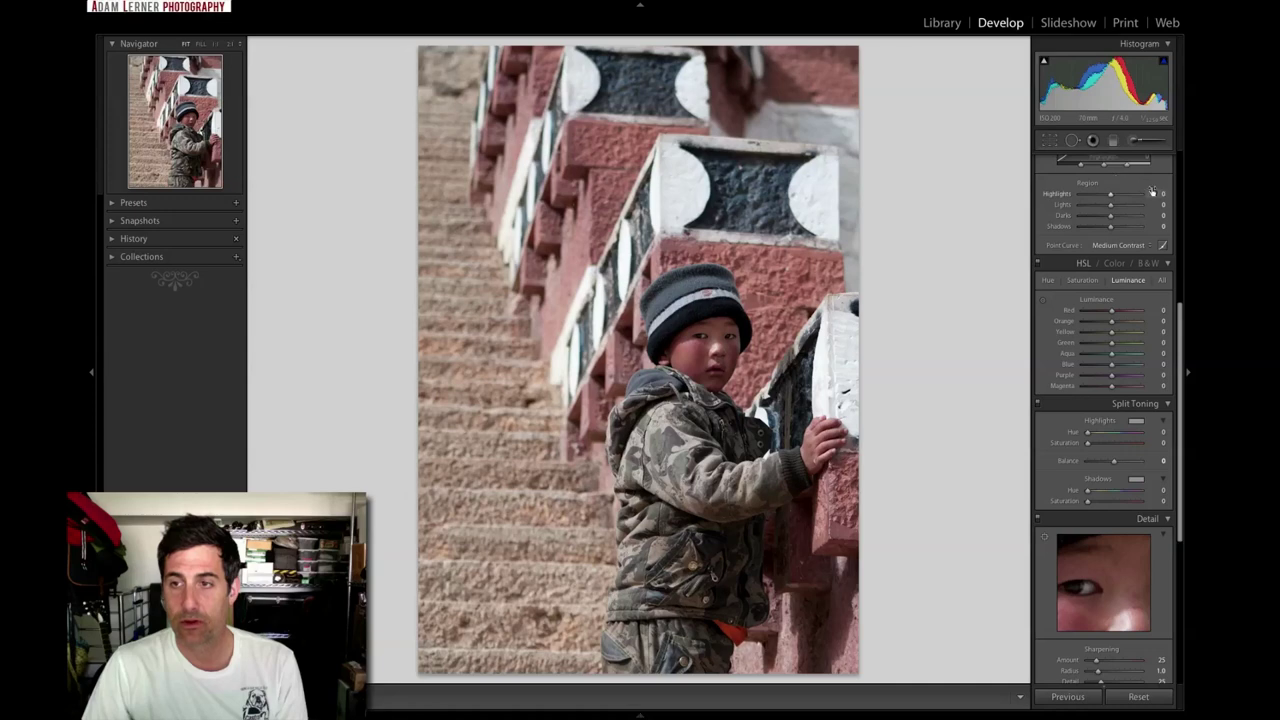
# - Convert the photo to black and white with Fill Light 35, Blacks 11, Contrast +41 and Clarity +15
pyautogui.scroll(5, 1153, 193)
pyautogui.scroll(1, 1153, 193)
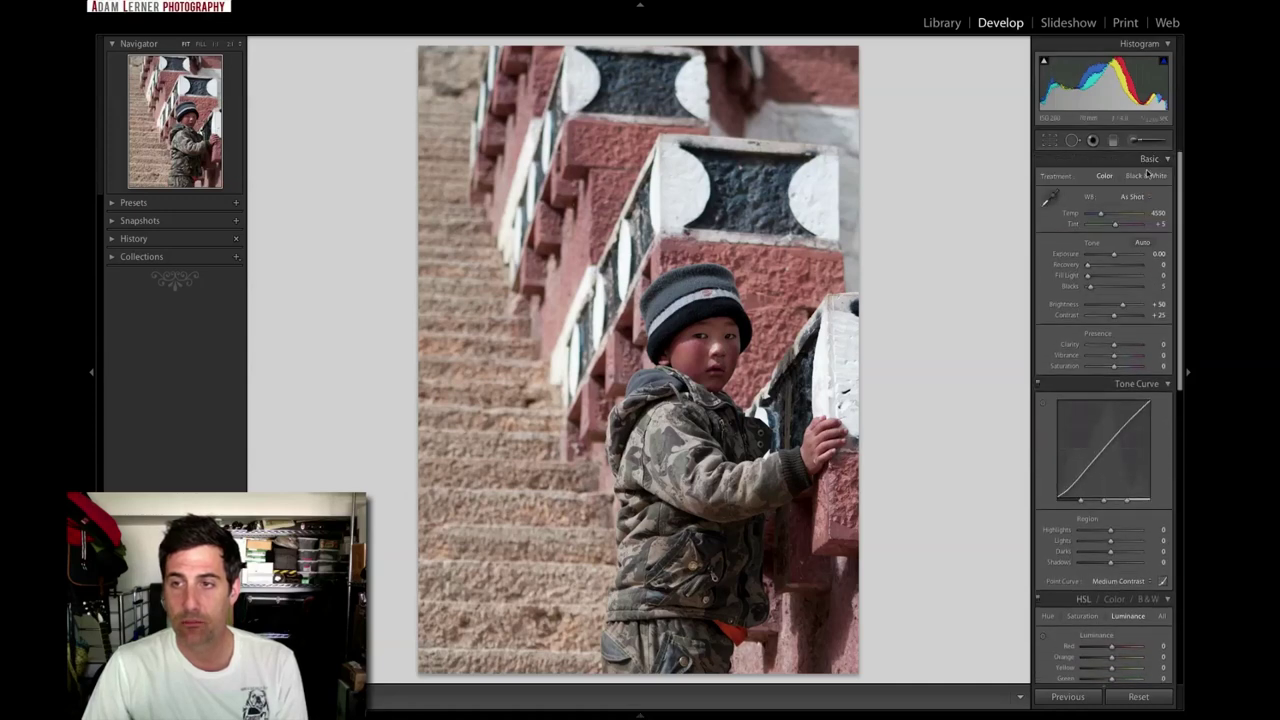
pyautogui.click(1147, 176)
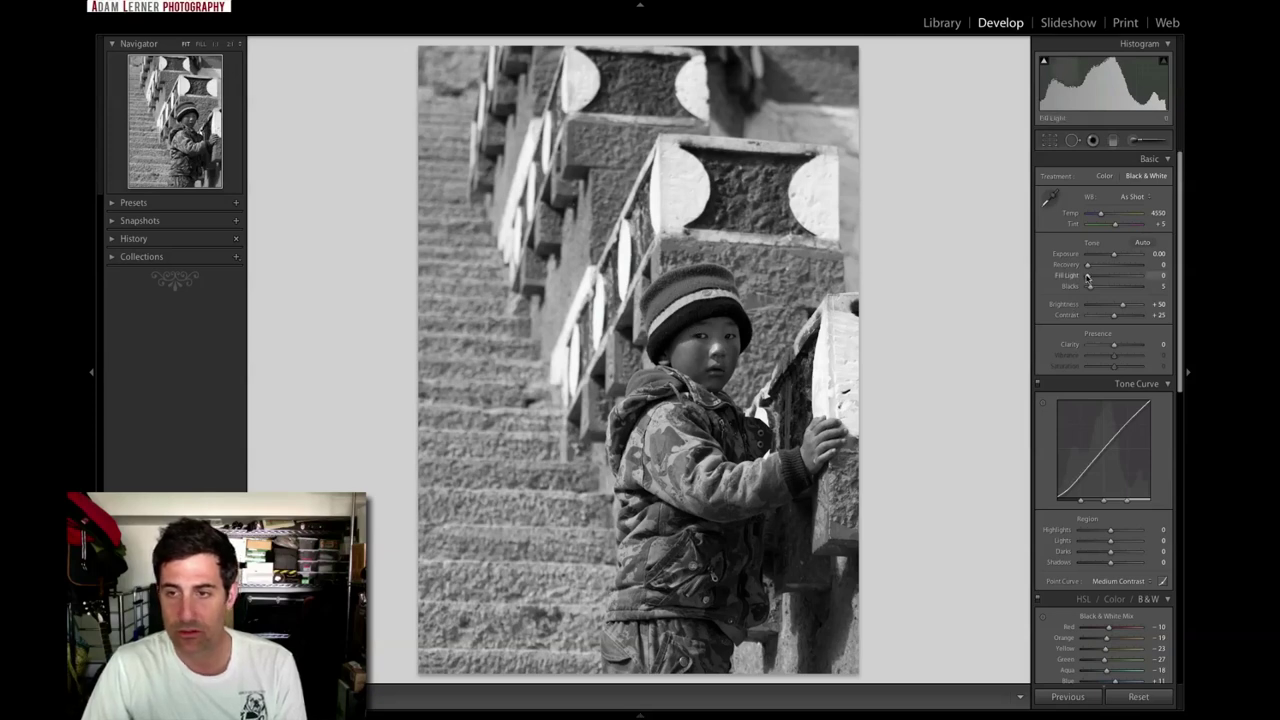
pyautogui.moveTo(1088, 276); pyautogui.dragTo(1106, 277)
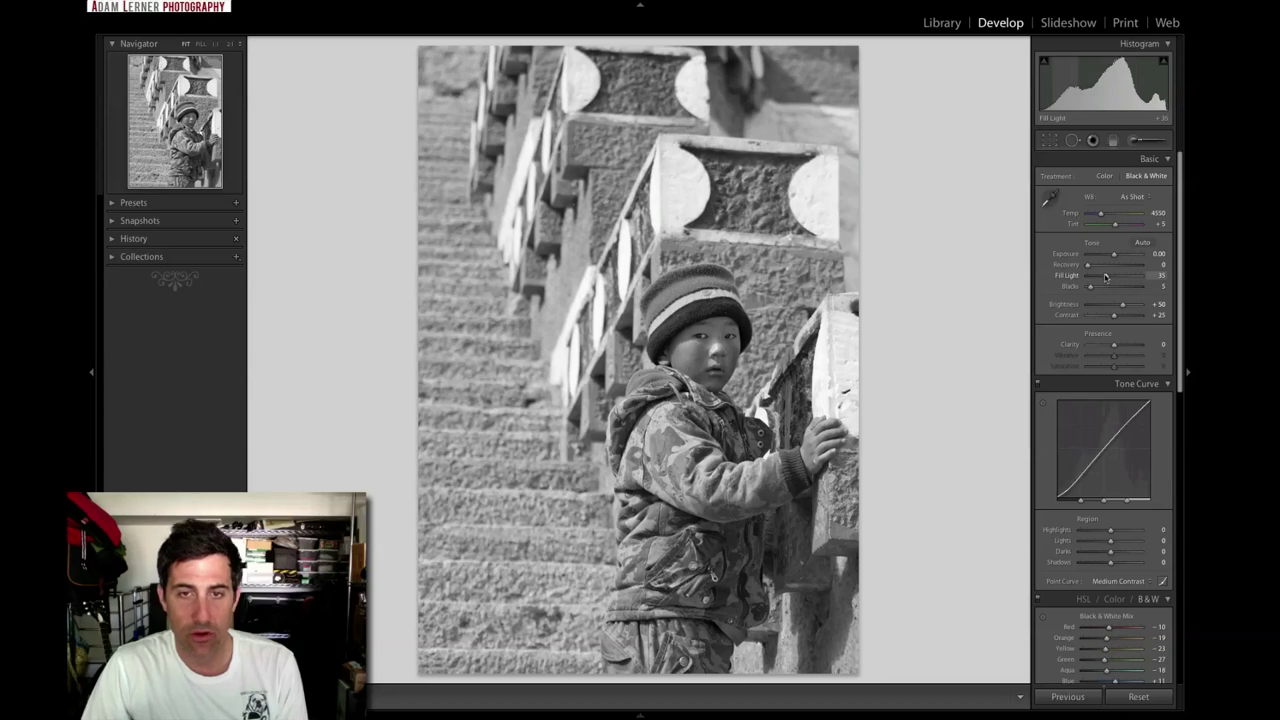
pyautogui.moveTo(1090, 287); pyautogui.dragTo(1092, 288)
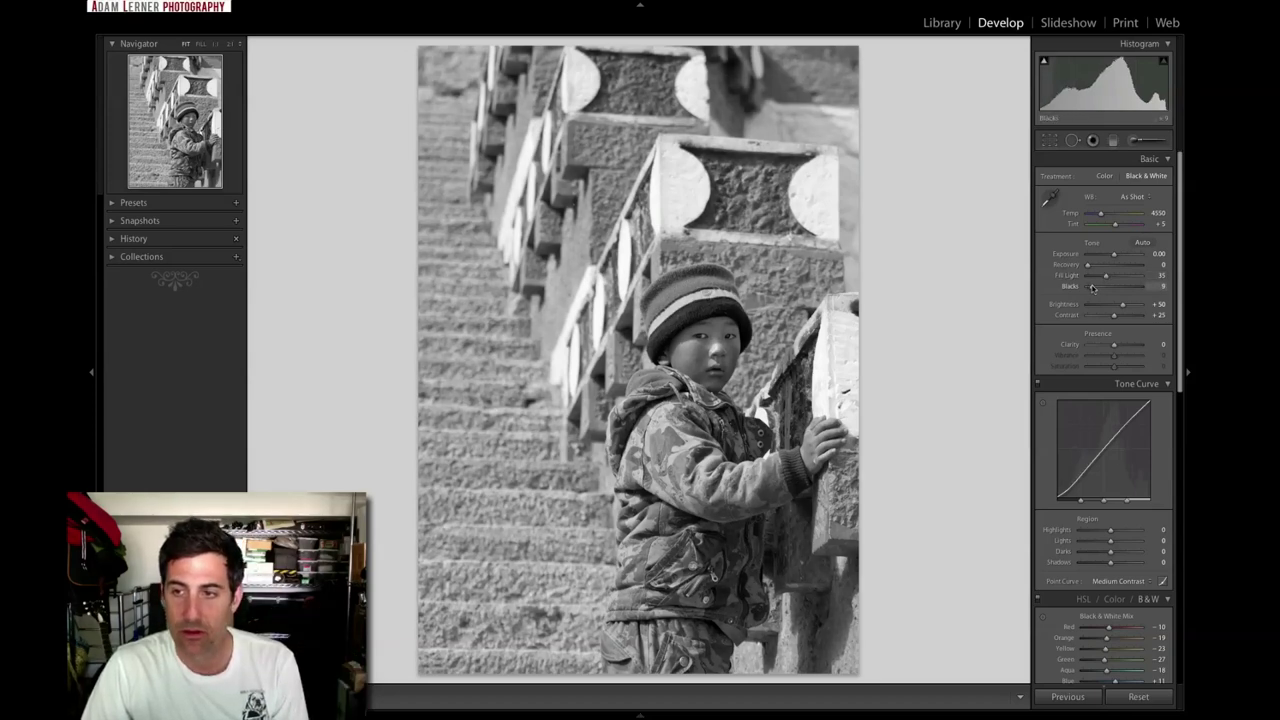
pyautogui.moveTo(1092, 288); pyautogui.dragTo(1094, 288)
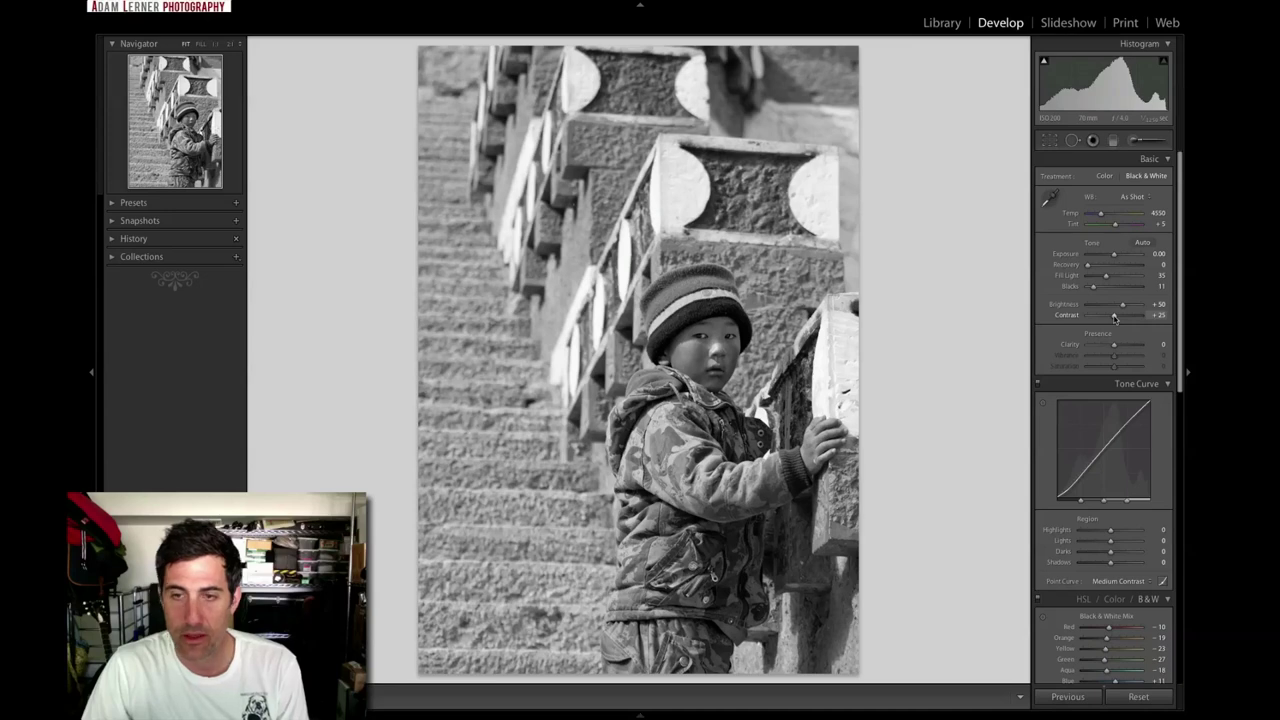
pyautogui.moveTo(1114, 317)
pyautogui.mouseDown()
pyautogui.moveTo(1143, 317)
pyautogui.moveTo(1078, 317)
pyautogui.moveTo(1120, 317)
pyautogui.mouseUp()
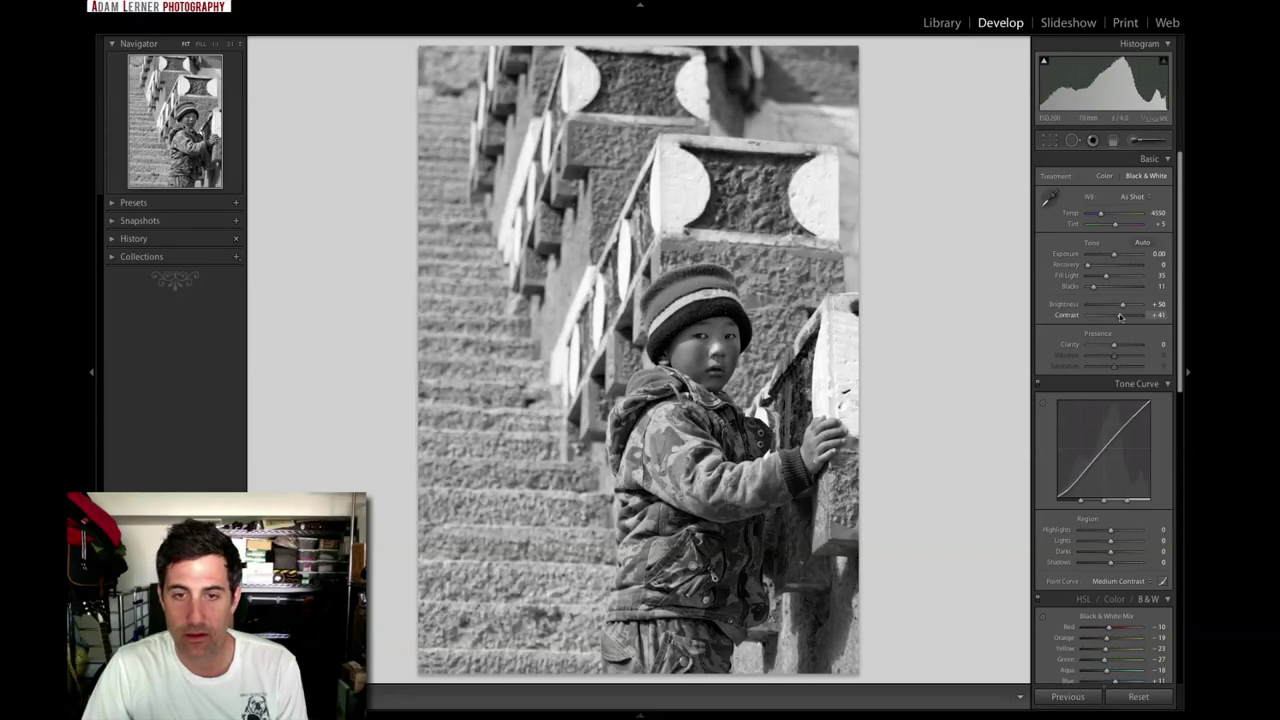
pyautogui.moveTo(1114, 345); pyautogui.dragTo(1118, 346)
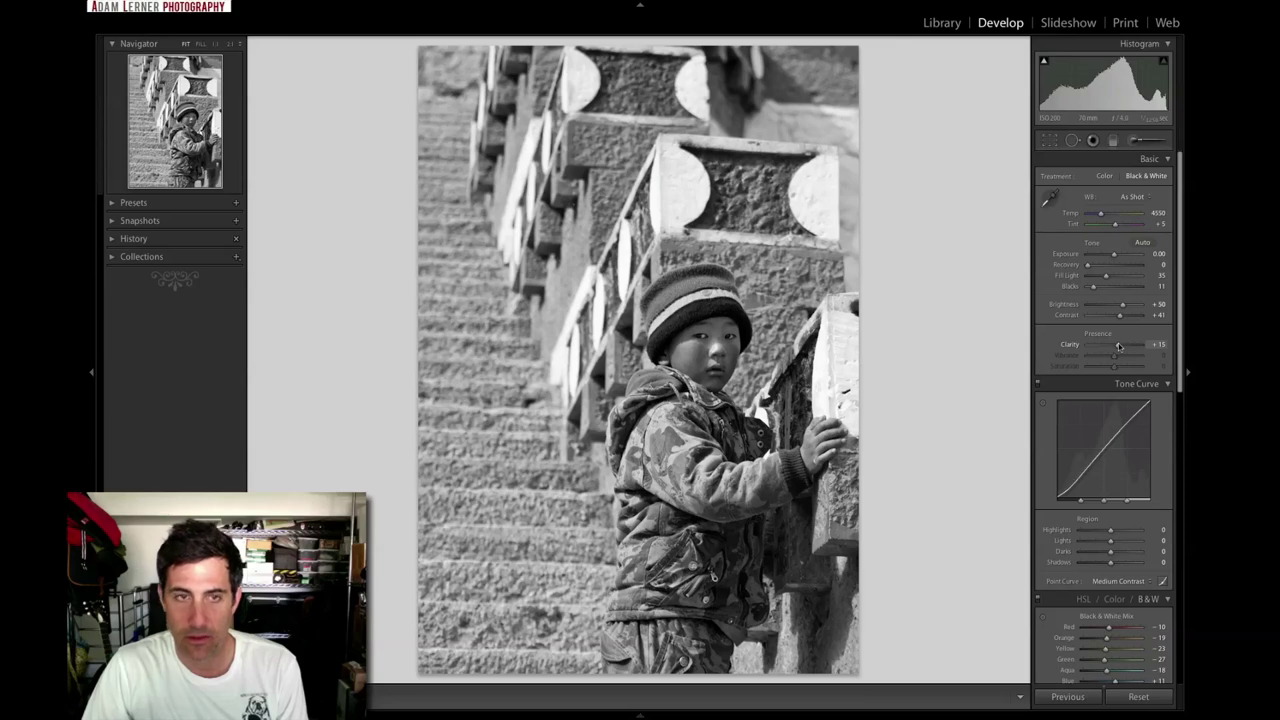
# - Center the detail preview on the boy's eye and set the sharpening Amount to 60 and Masking to 77
pyautogui.scroll(-1, 1116, 357)
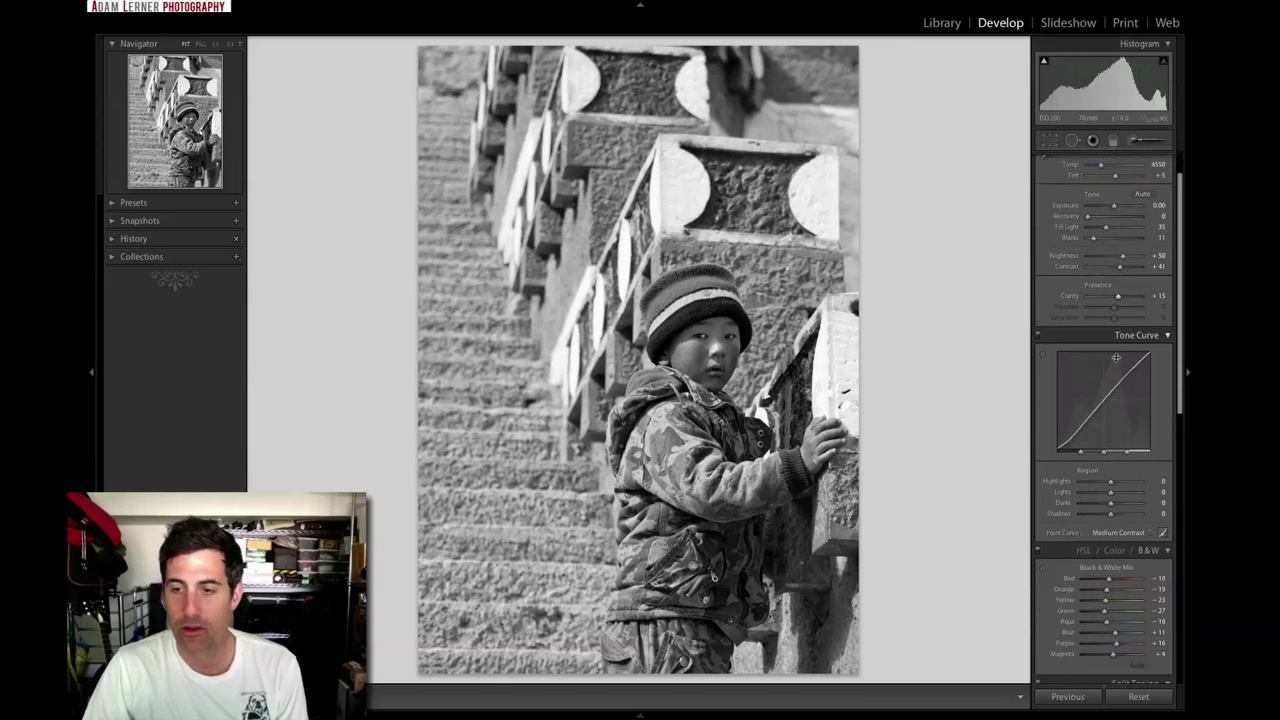
pyautogui.scroll(-2, 1116, 357)
pyautogui.scroll(-3, 1116, 357)
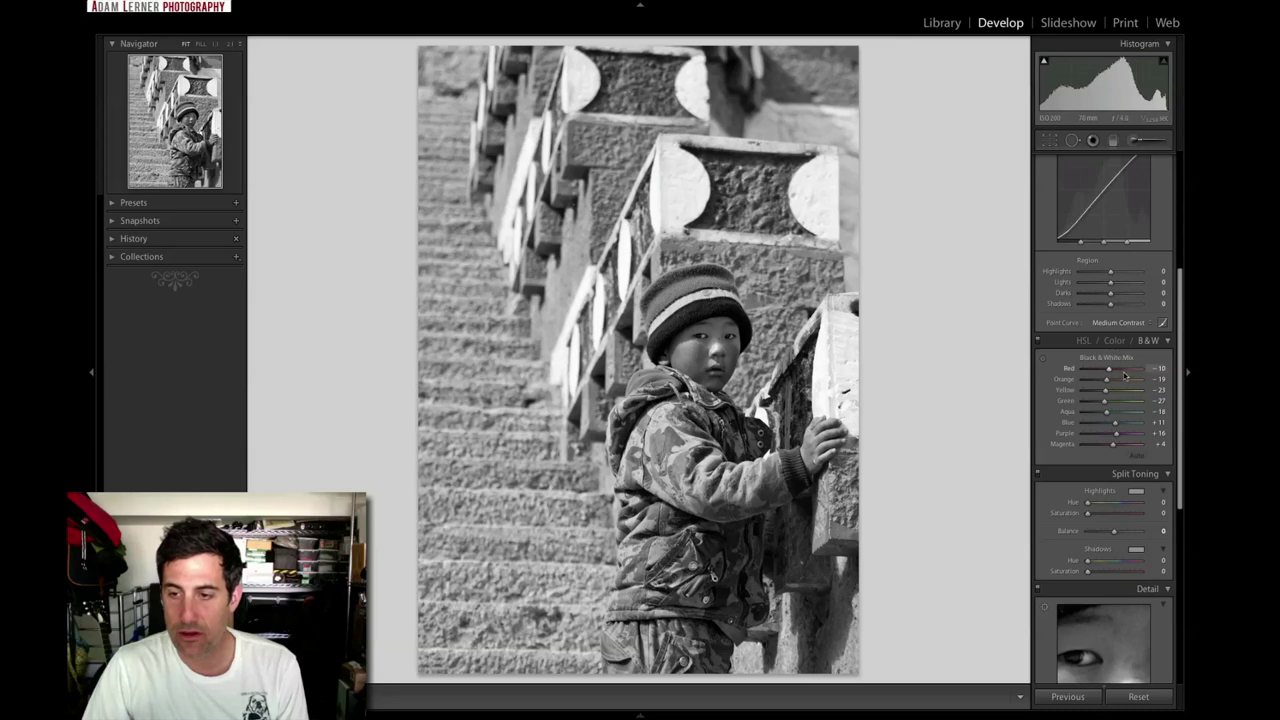
pyautogui.scroll(-5, 1125, 372)
pyautogui.scroll(-3, 1125, 375)
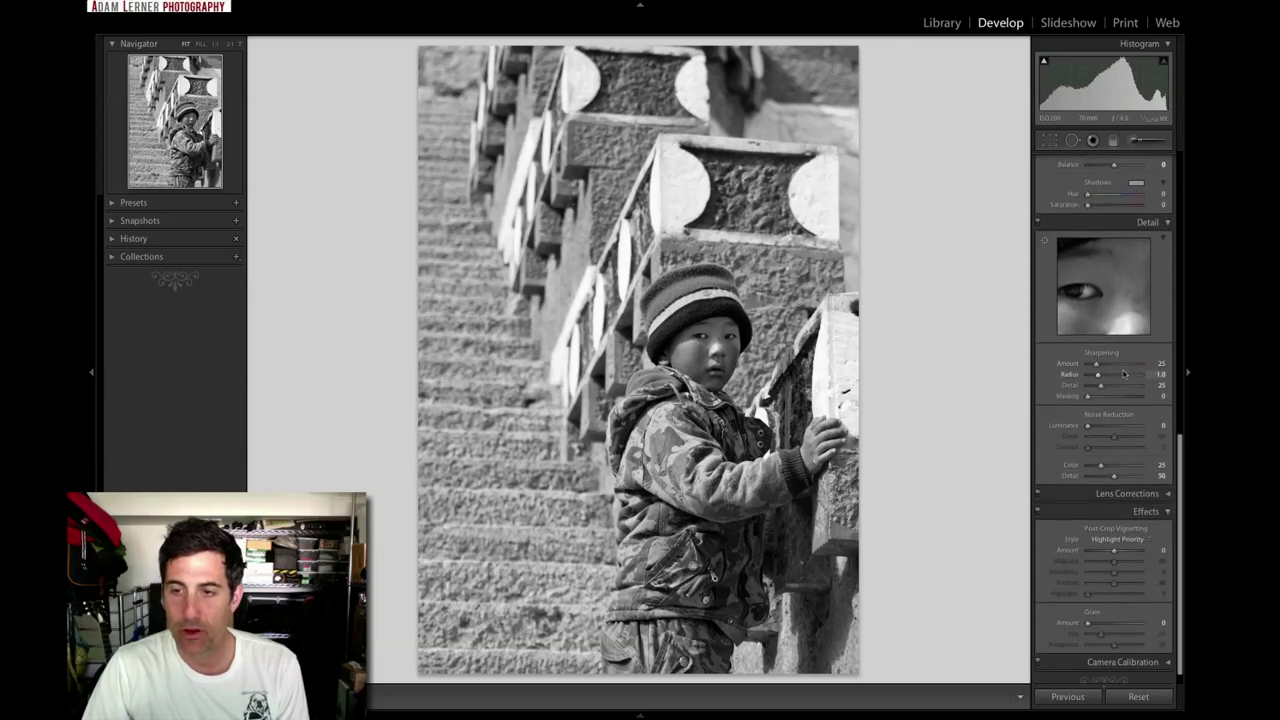
pyautogui.click(1045, 241)
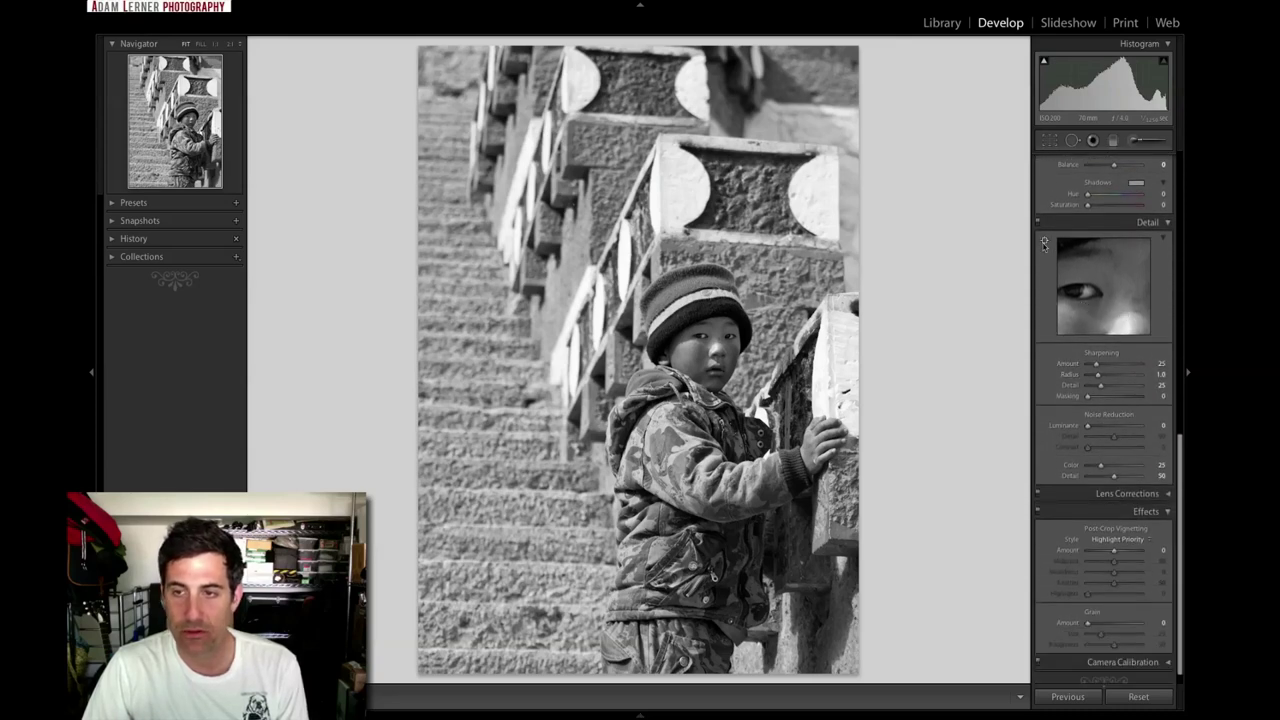
pyautogui.click(705, 337)
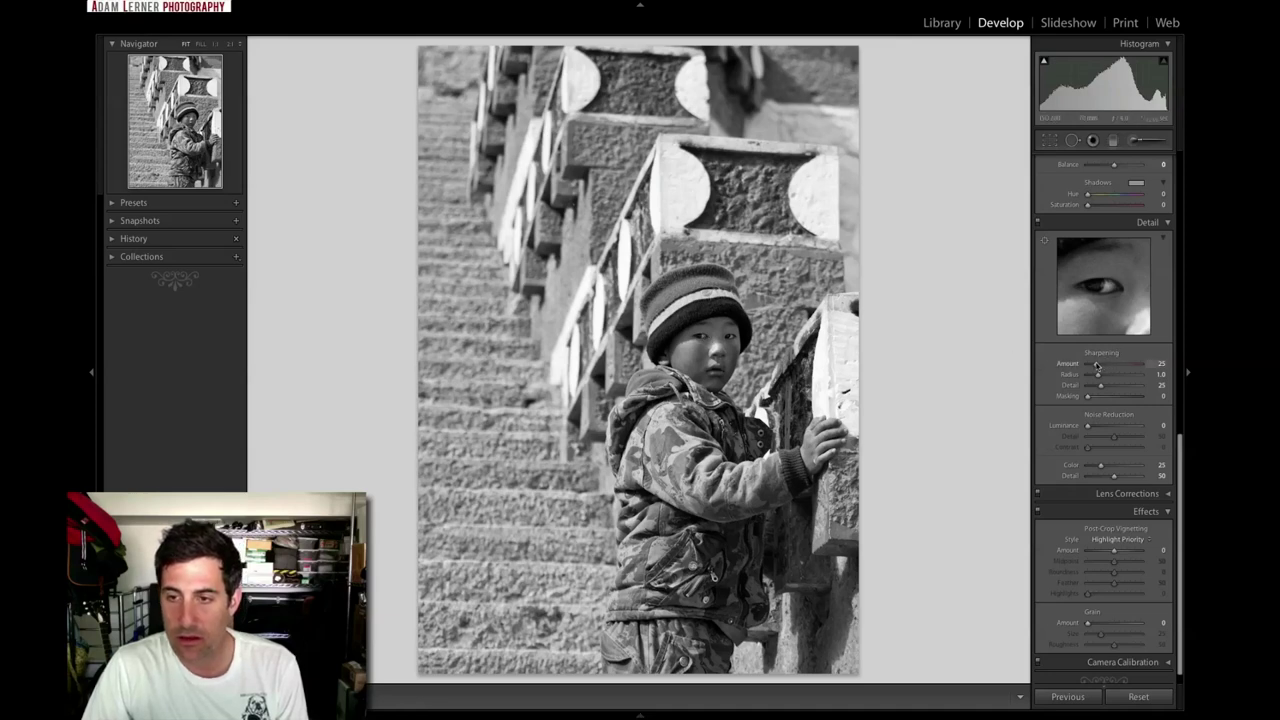
pyautogui.moveTo(1097, 365); pyautogui.dragTo(1109, 367)
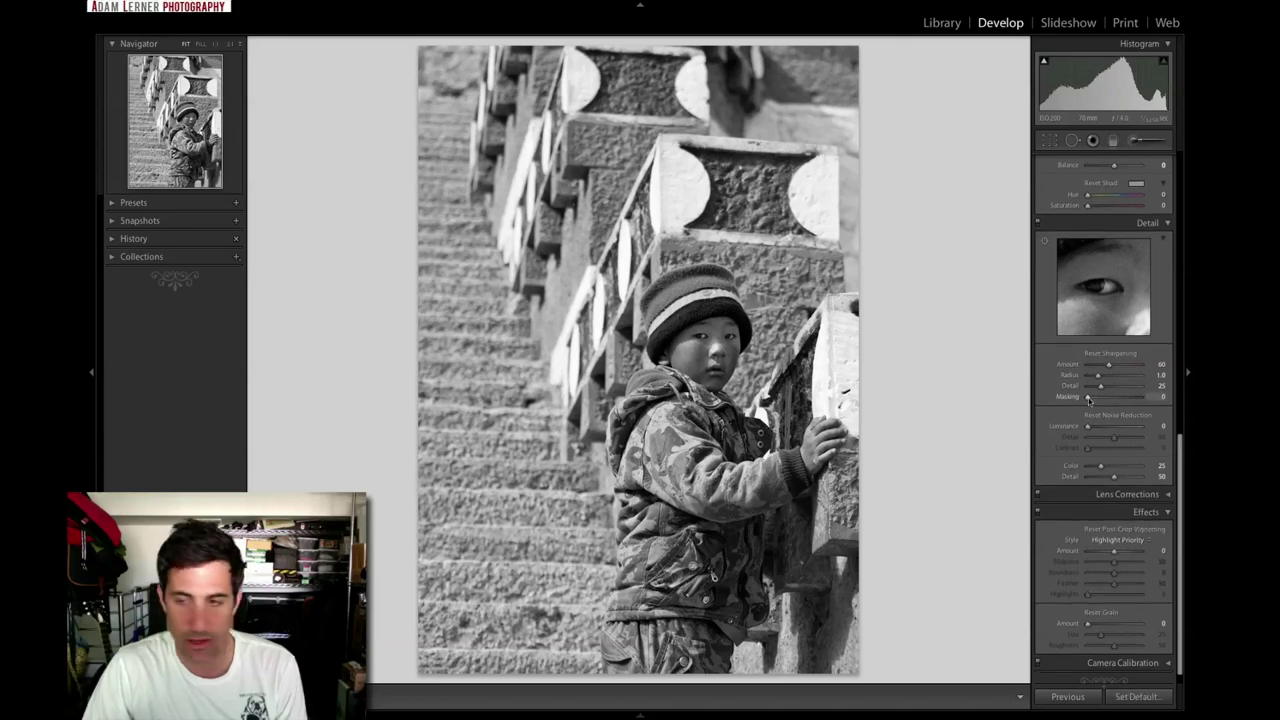
pyautogui.moveTo(1089, 397); pyautogui.dragTo(1129, 400)
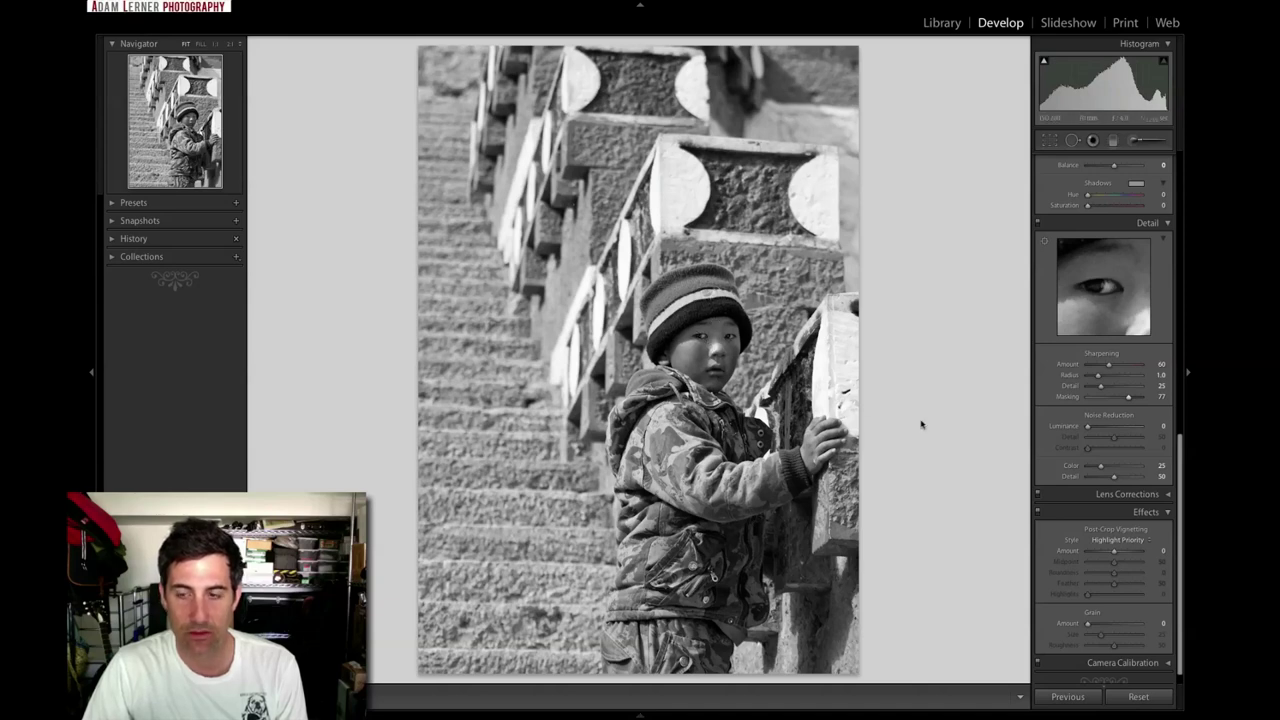
# - Compare the black-and-white edit with the original, and darken the edges with a post-crop vignette Amount of -33
pyautogui.scroll(-1, 1122, 405)
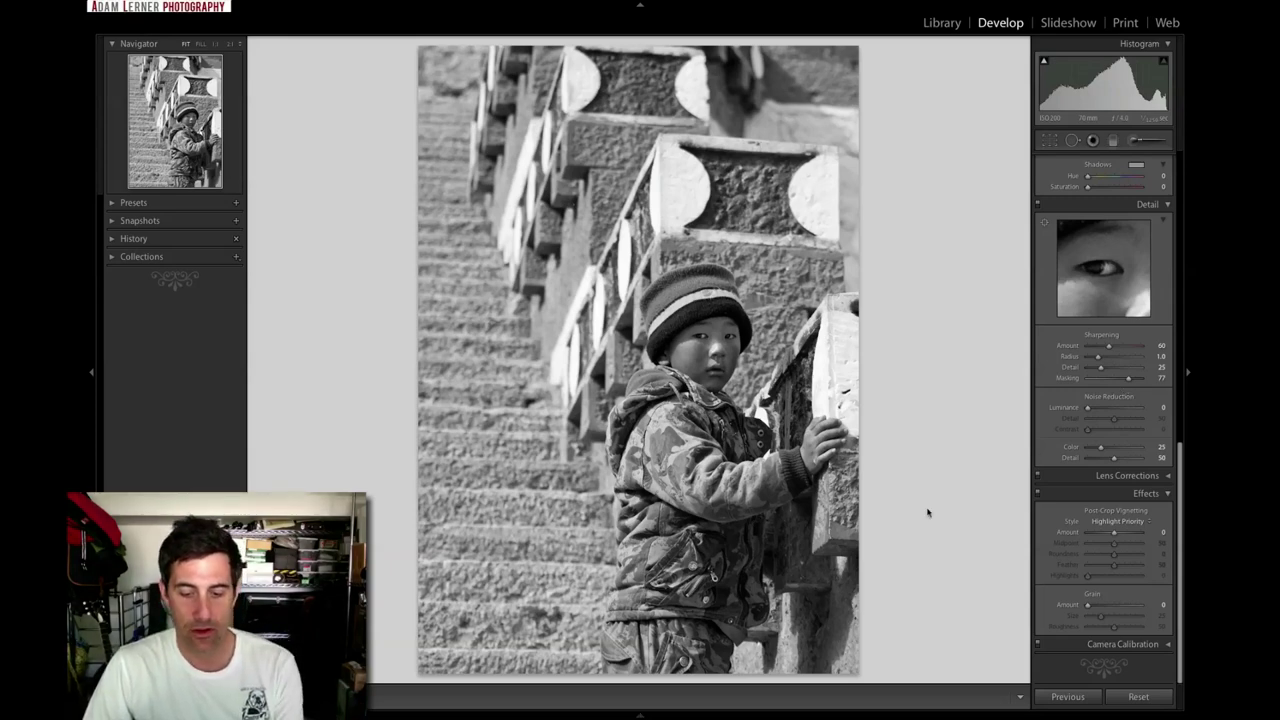
pyautogui.press('\\')
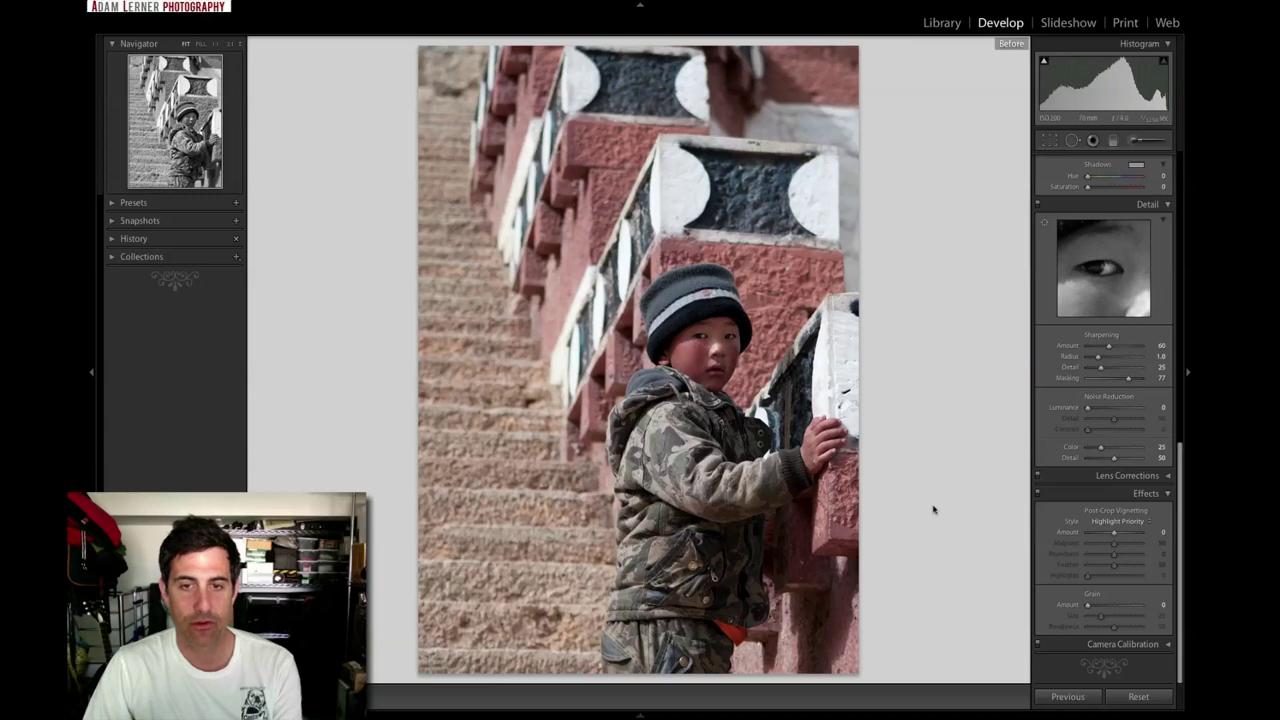
pyautogui.press('\\')
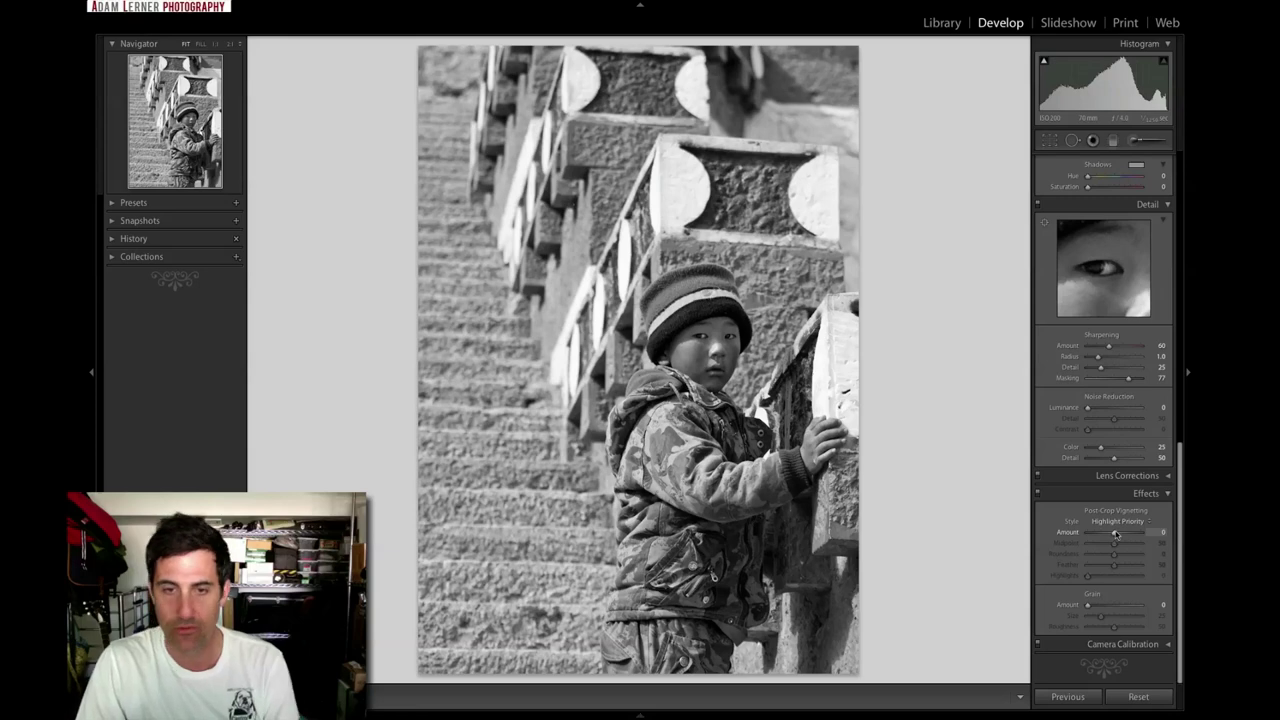
pyautogui.moveTo(1115, 534); pyautogui.dragTo(1107, 534)
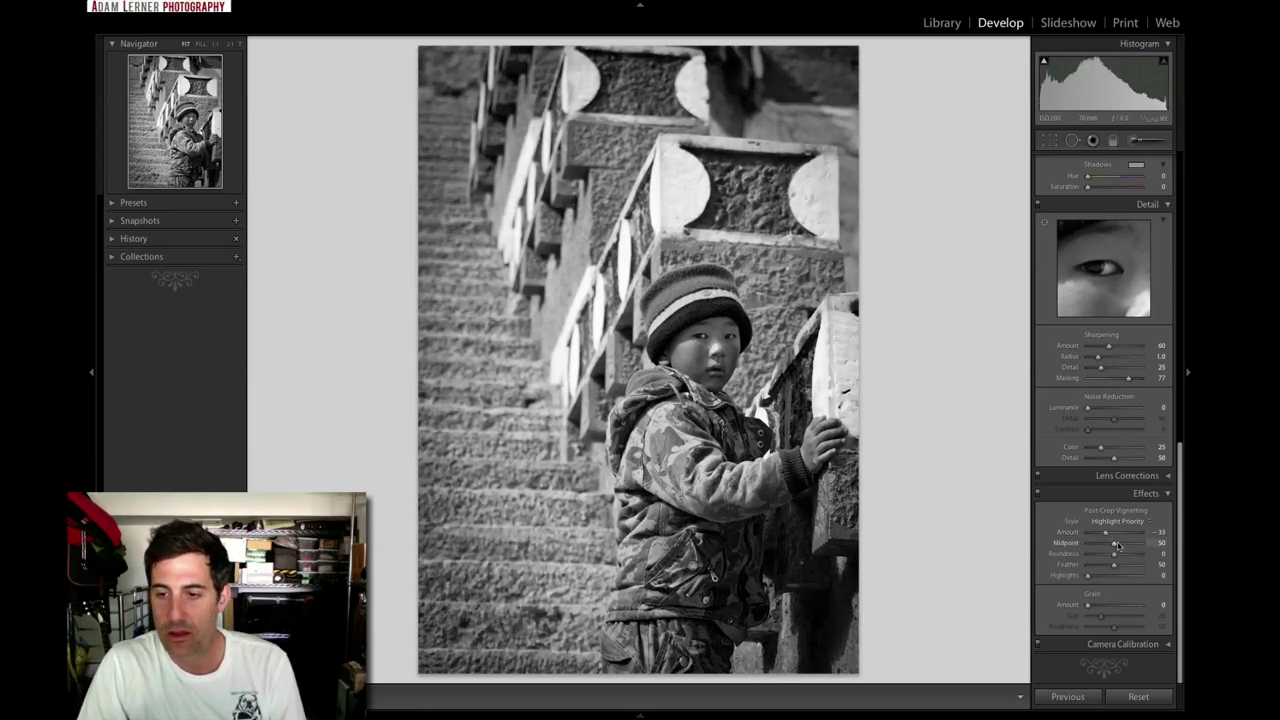
# - Shape the post-crop vignette with Midpoint 32, Roundness -50 and Feather 52
pyautogui.moveTo(1113, 543); pyautogui.dragTo(1102, 543)
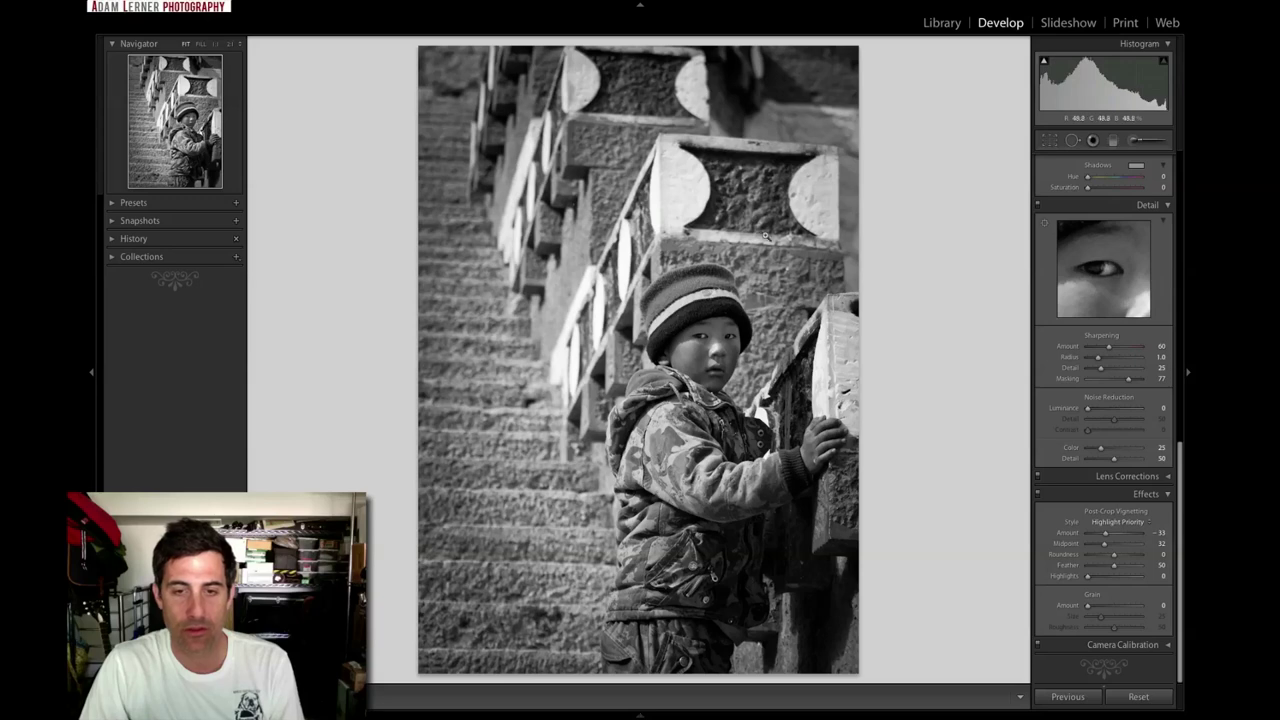
pyautogui.moveTo(1114, 554); pyautogui.dragTo(1089, 565)
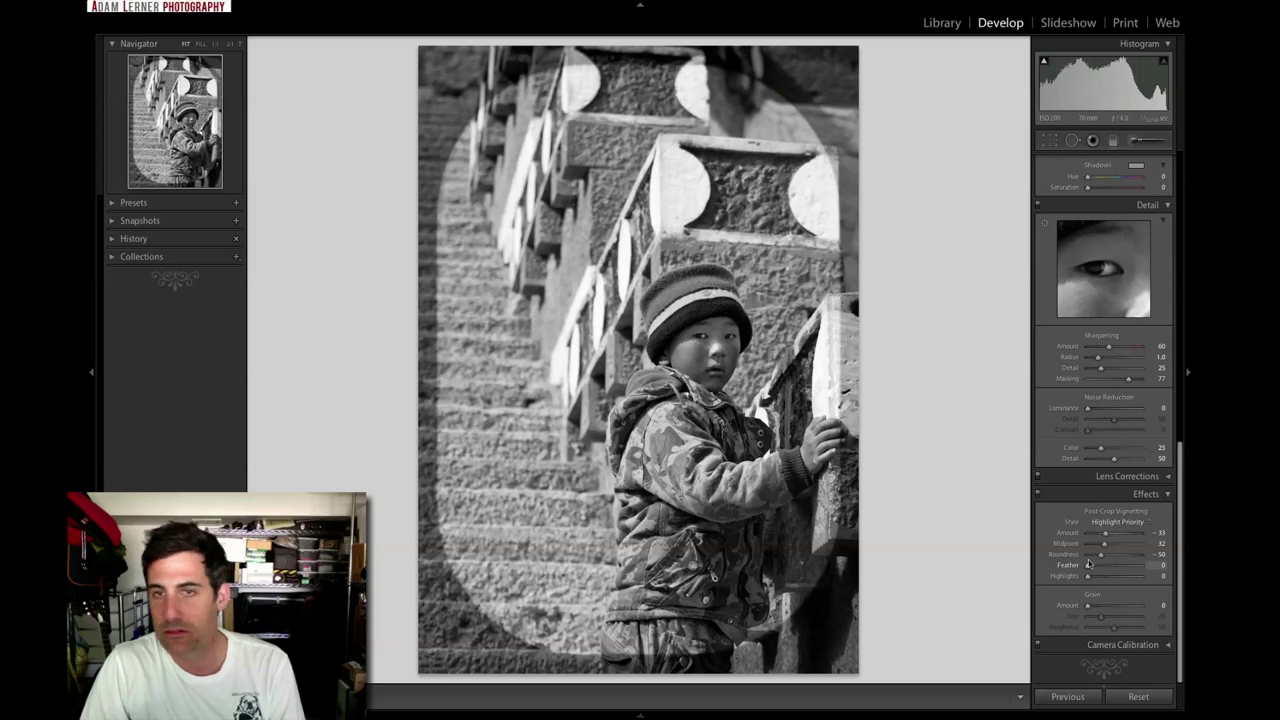
pyautogui.moveTo(1089, 565); pyautogui.dragTo(1117, 565)
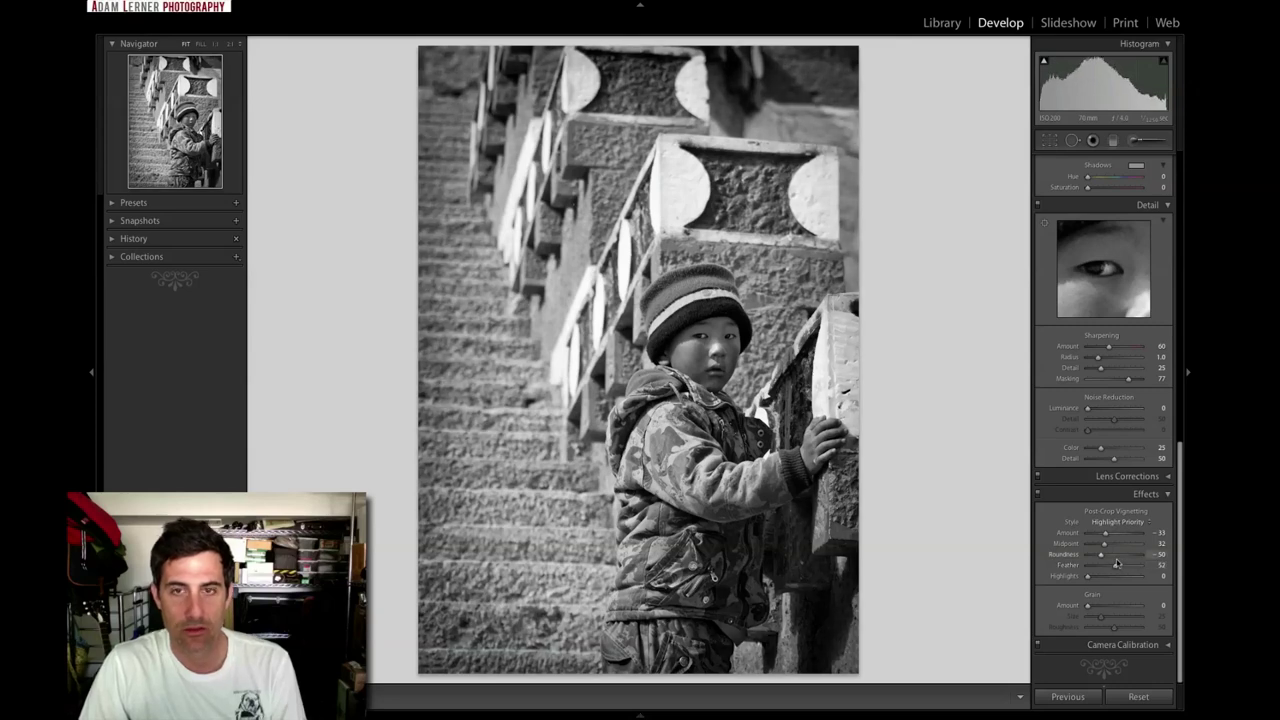
# - Brighten the darker tones of the black-and-white photo by setting Fill Light to 55
pyautogui.scroll(10, 1108, 371)
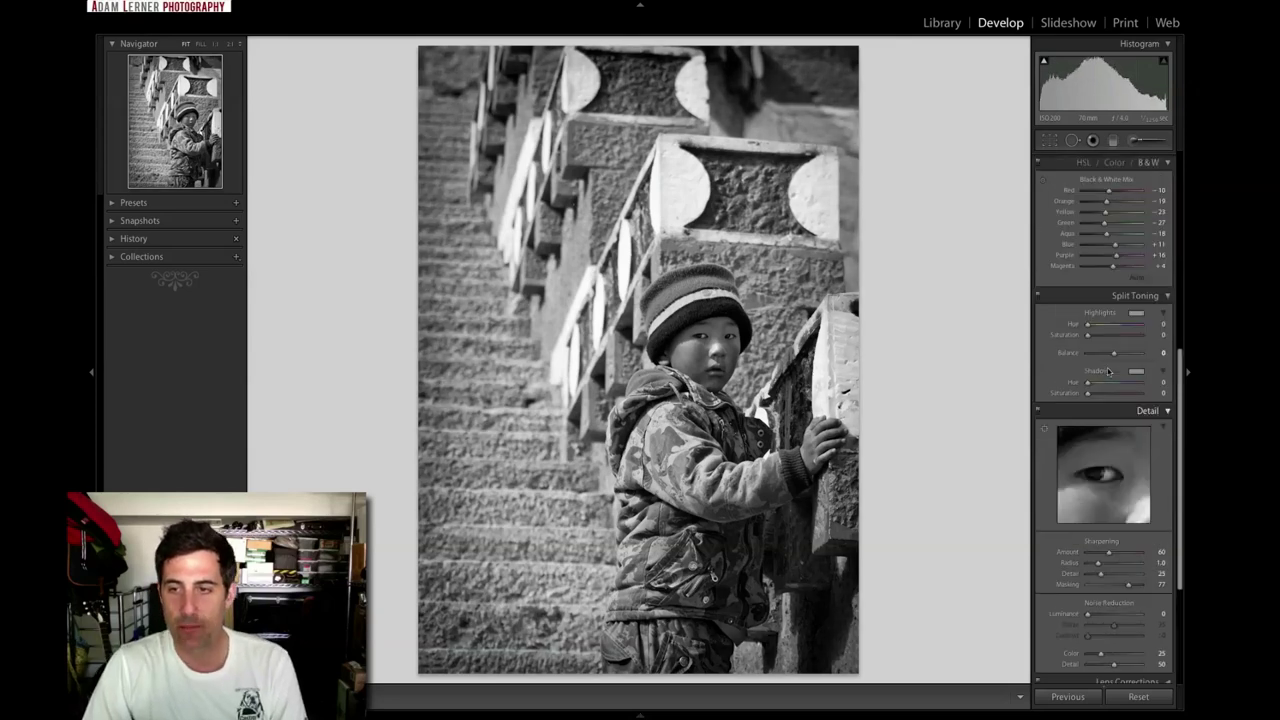
pyautogui.scroll(-10, 1108, 371)
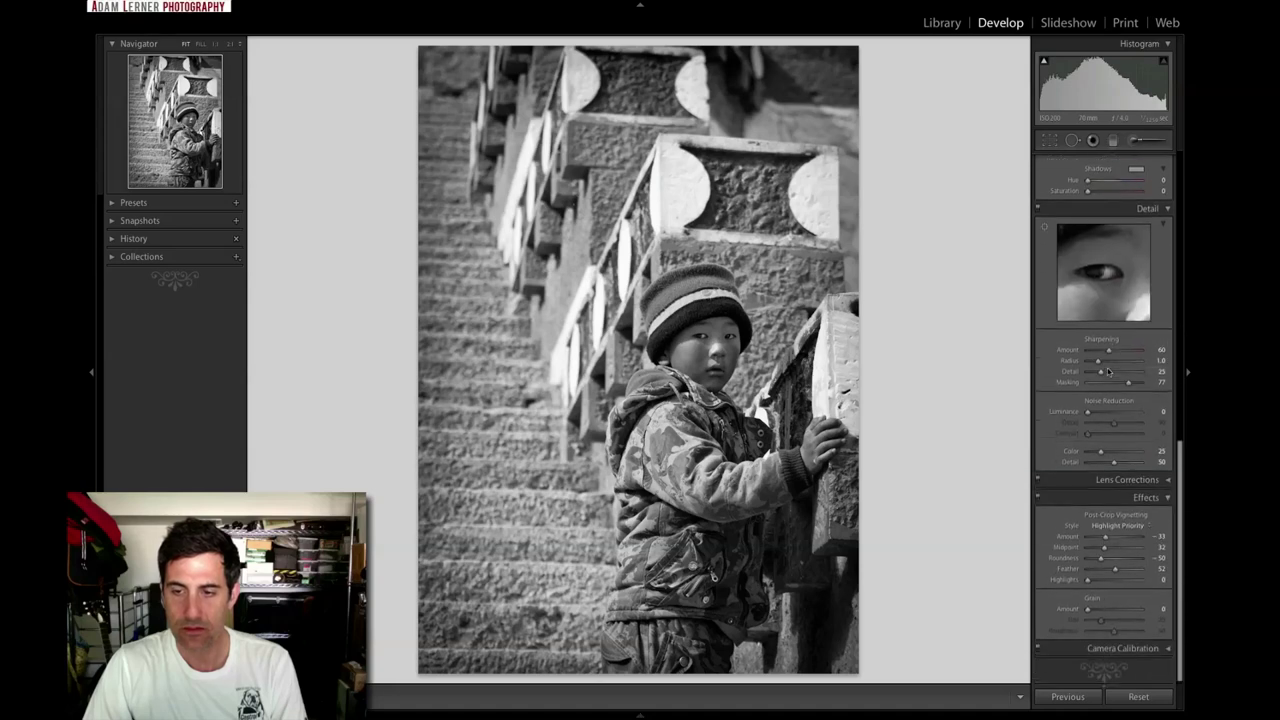
pyautogui.scroll(8, 1108, 371)
pyautogui.scroll(-6, 1108, 371)
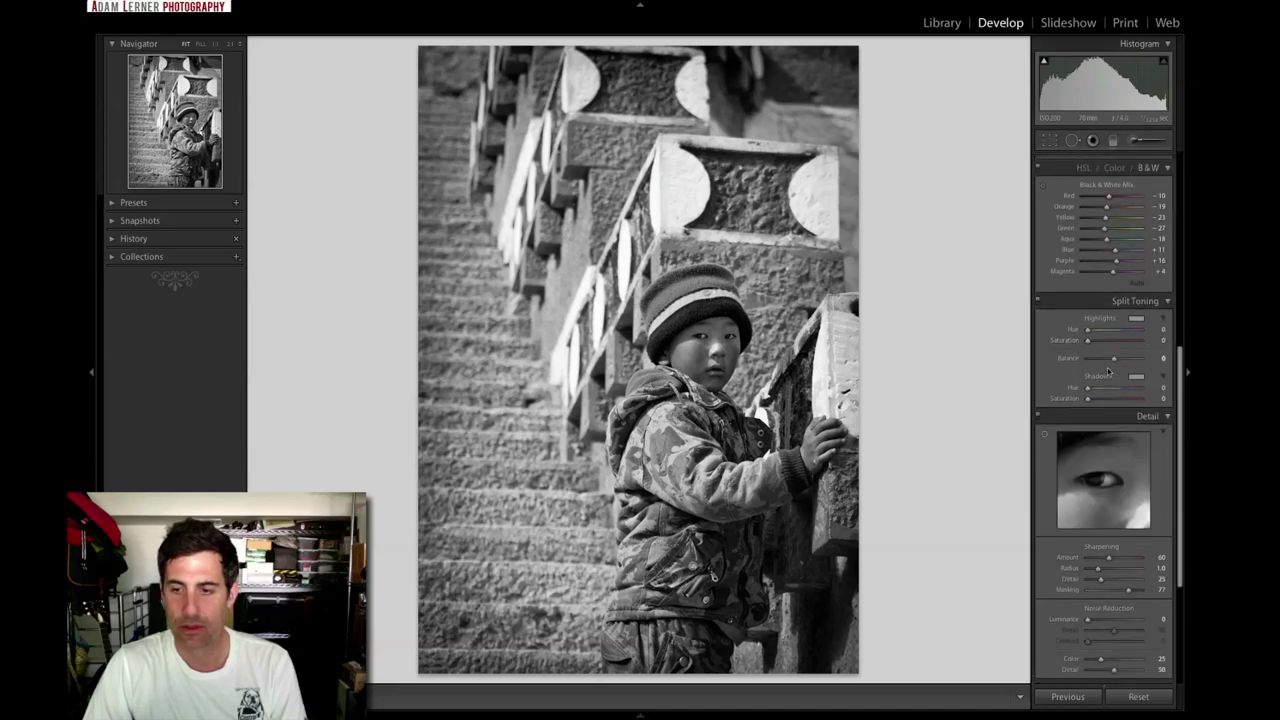
pyautogui.scroll(6, 1112, 362)
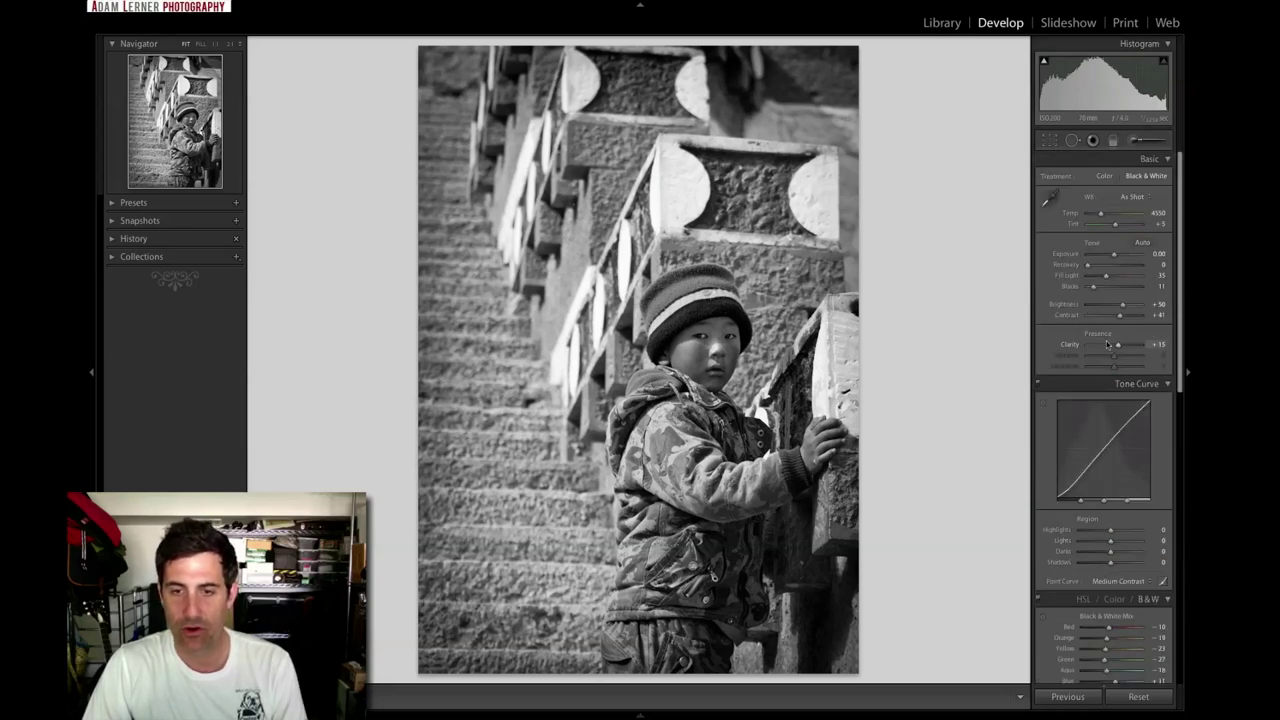
pyautogui.moveTo(1106, 277); pyautogui.dragTo(1117, 278)
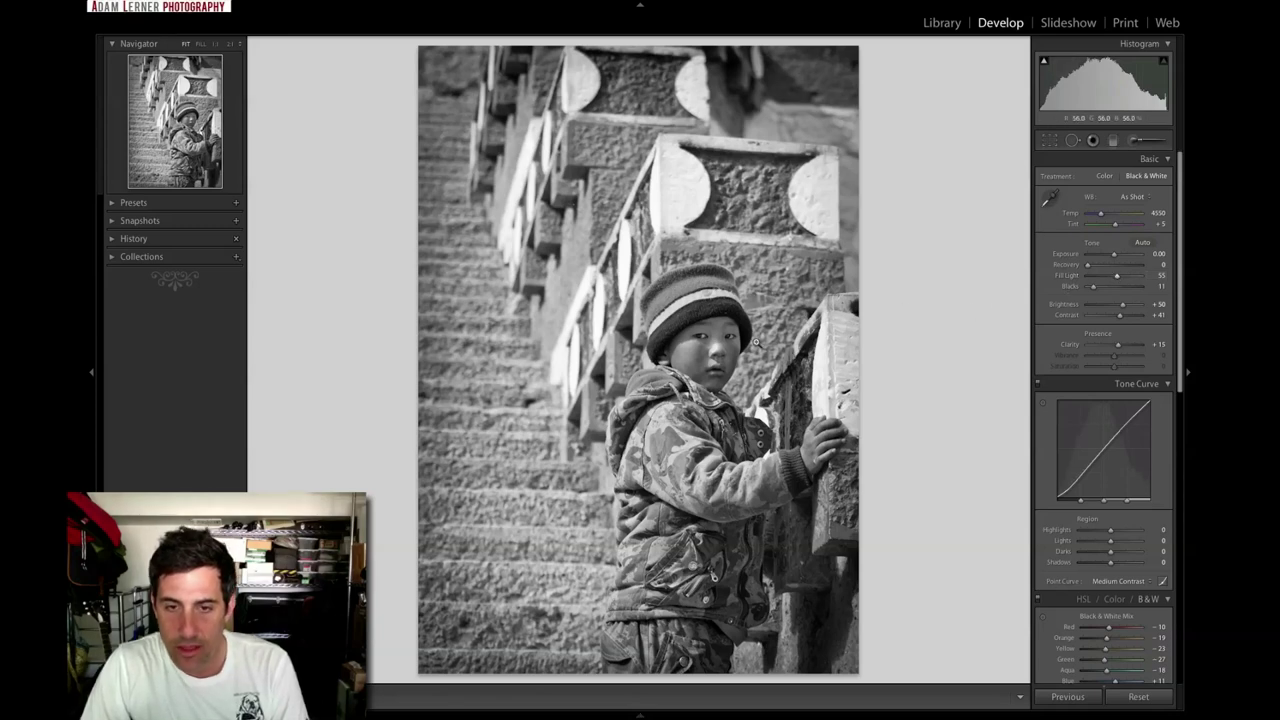
# - Split tone both the highlights and the shadows with the yellow preset color, Hue 52 and Saturation 64
pyautogui.scroll(-10, 1135, 315)
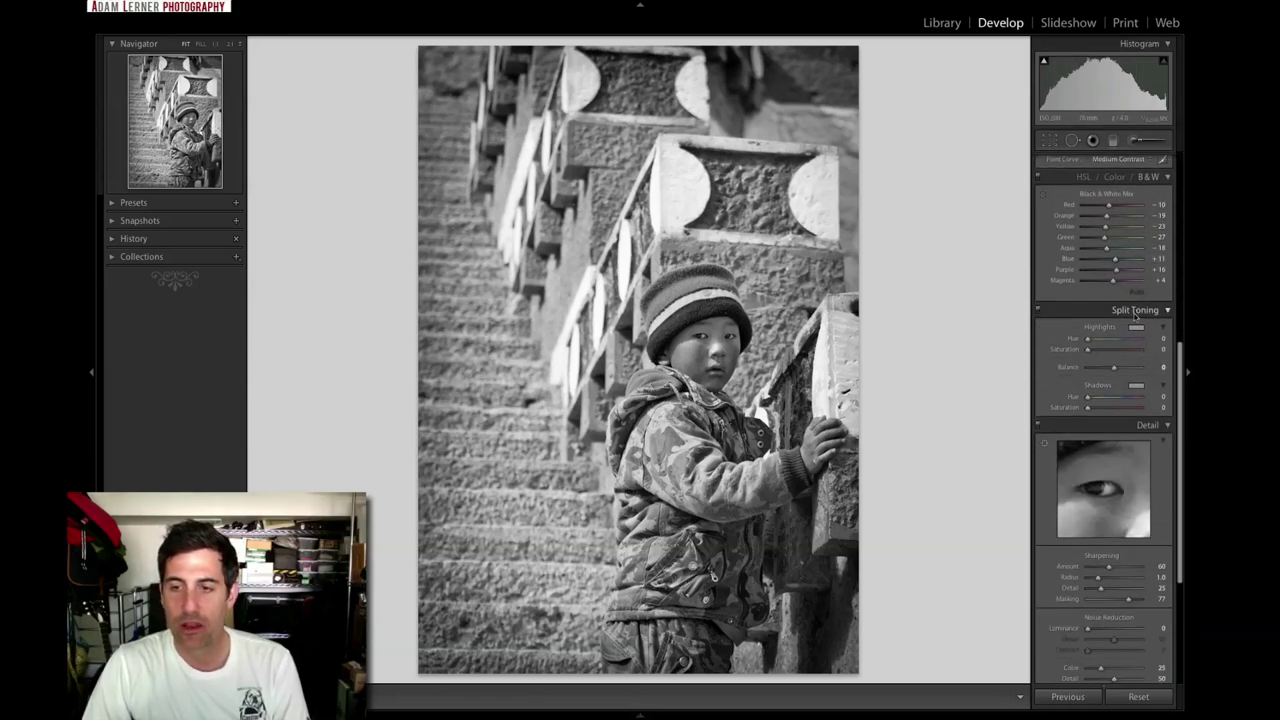
pyautogui.scroll(10, 1135, 315)
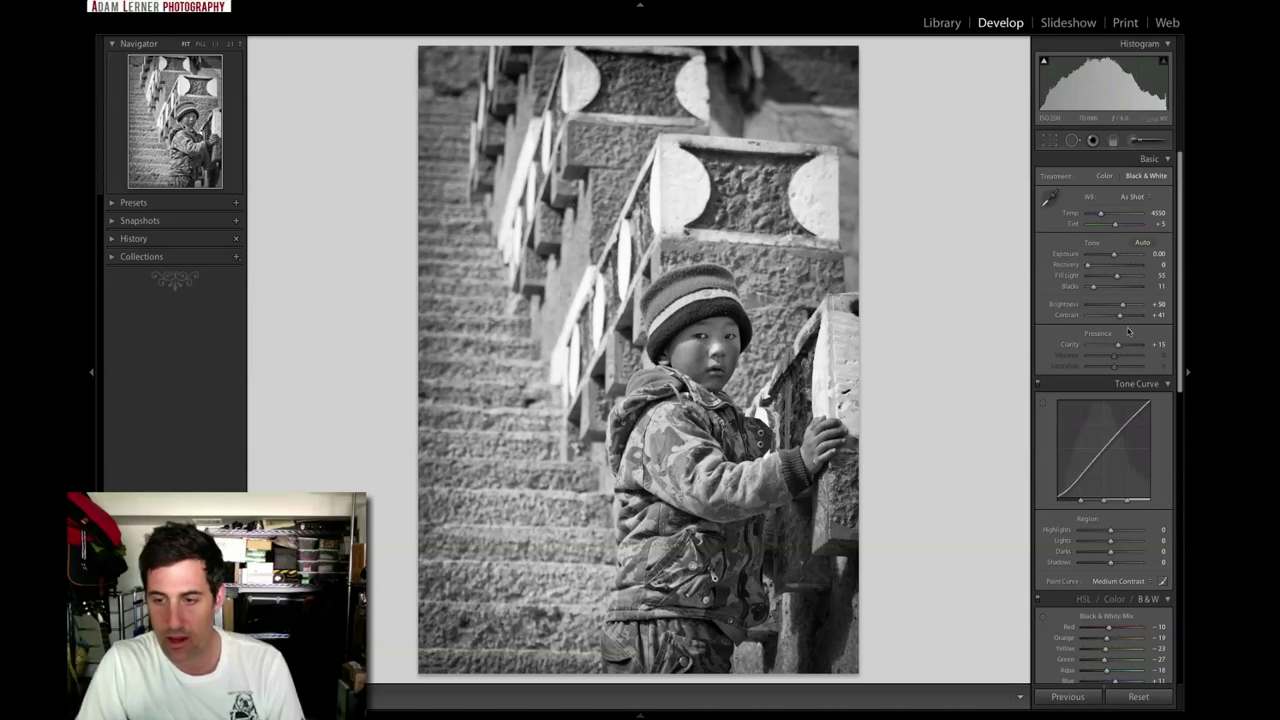
pyautogui.scroll(-8, 1128, 330)
pyautogui.scroll(2, 1122, 324)
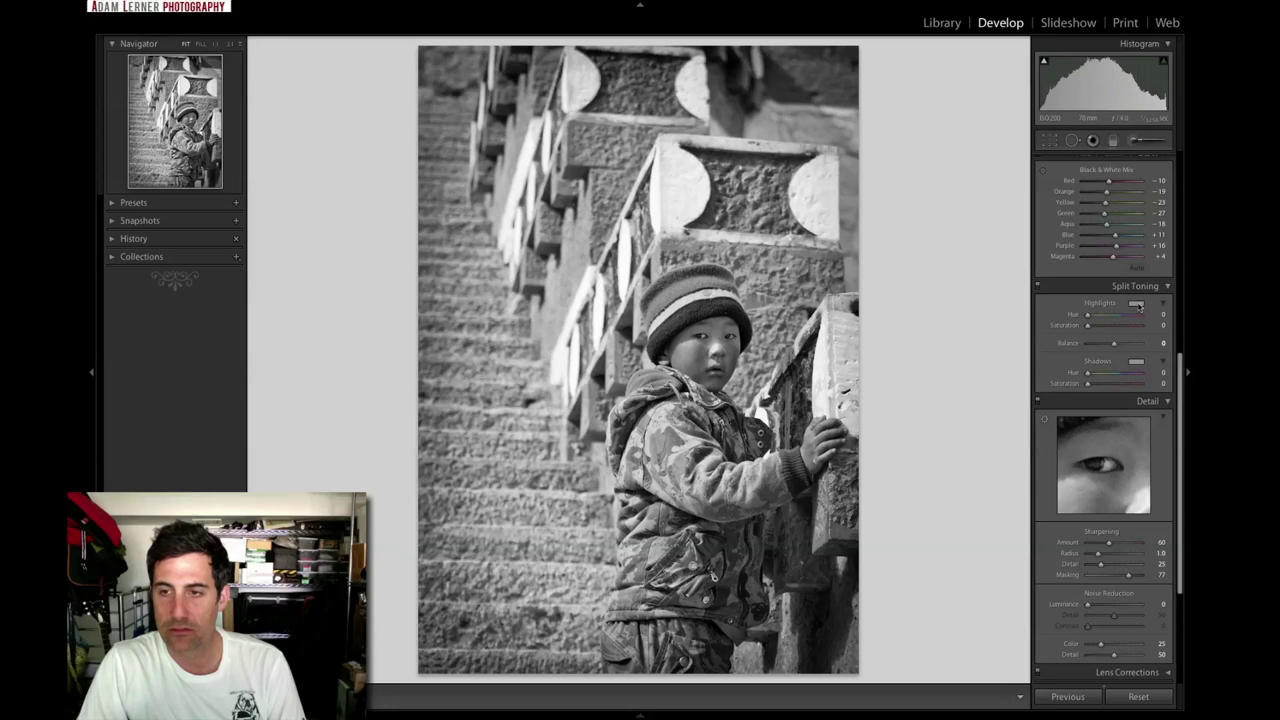
pyautogui.click(1136, 304)
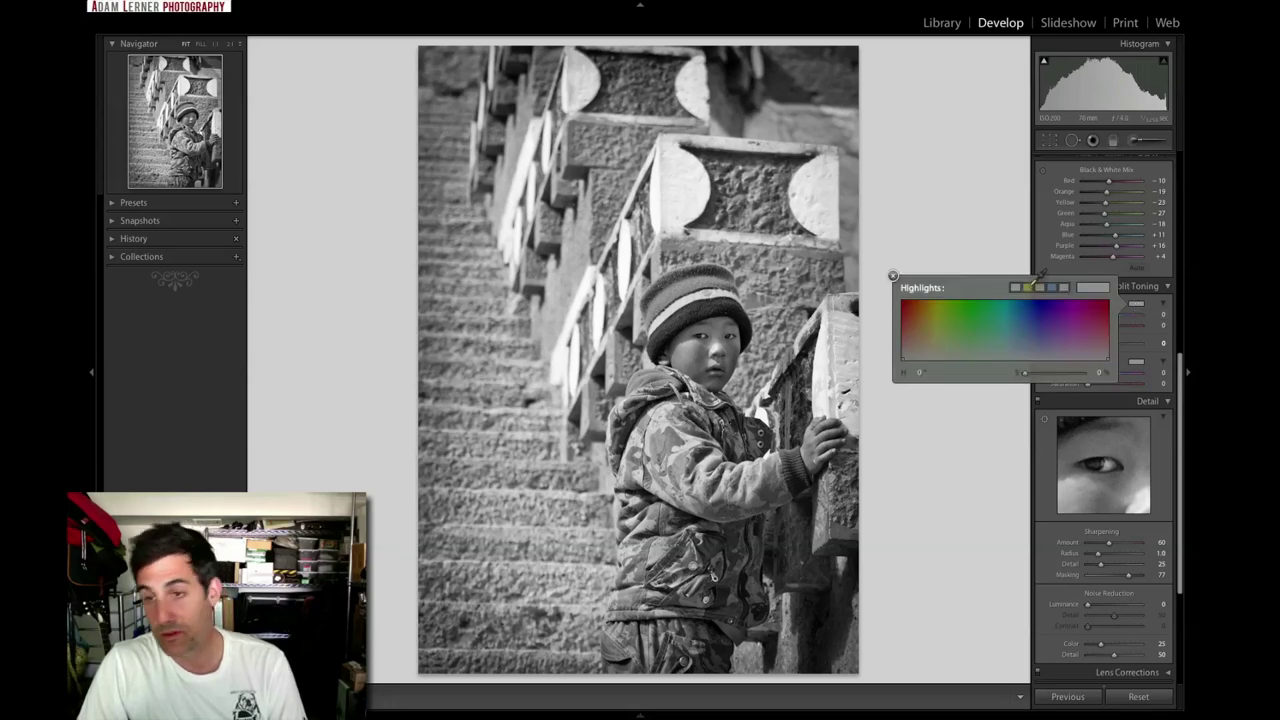
pyautogui.click(1039, 286)
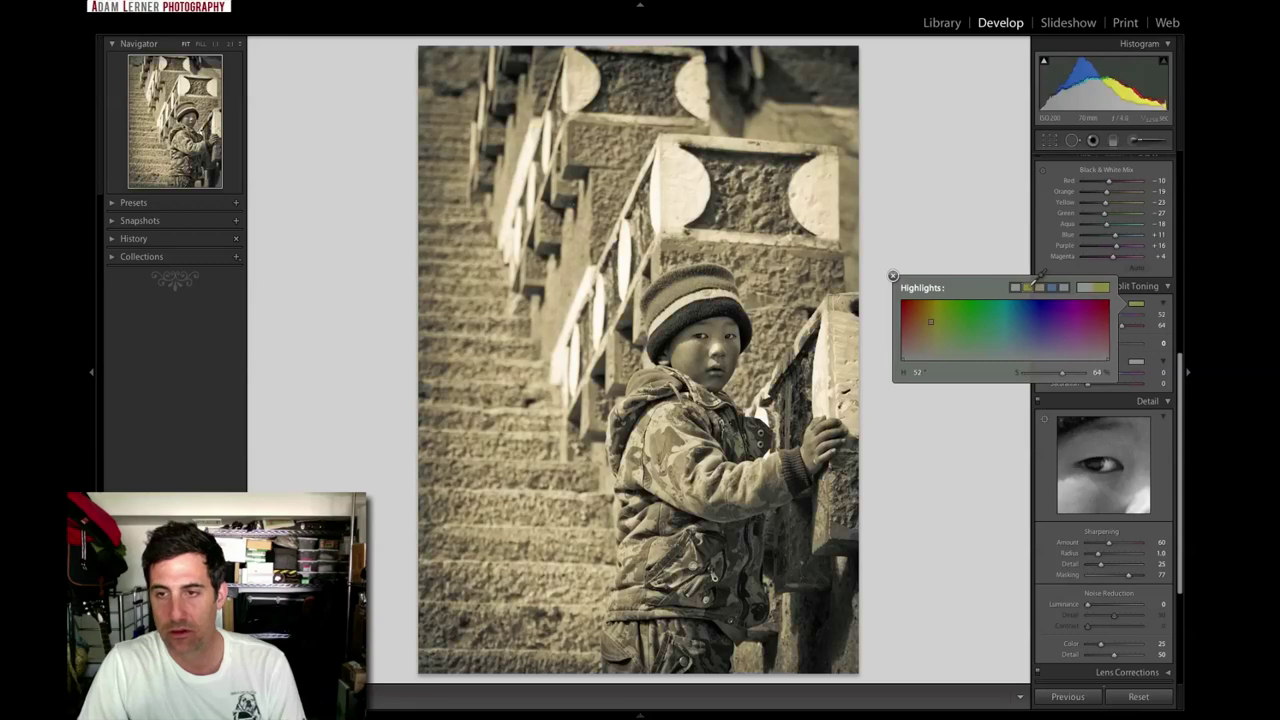
pyautogui.click(1137, 362)
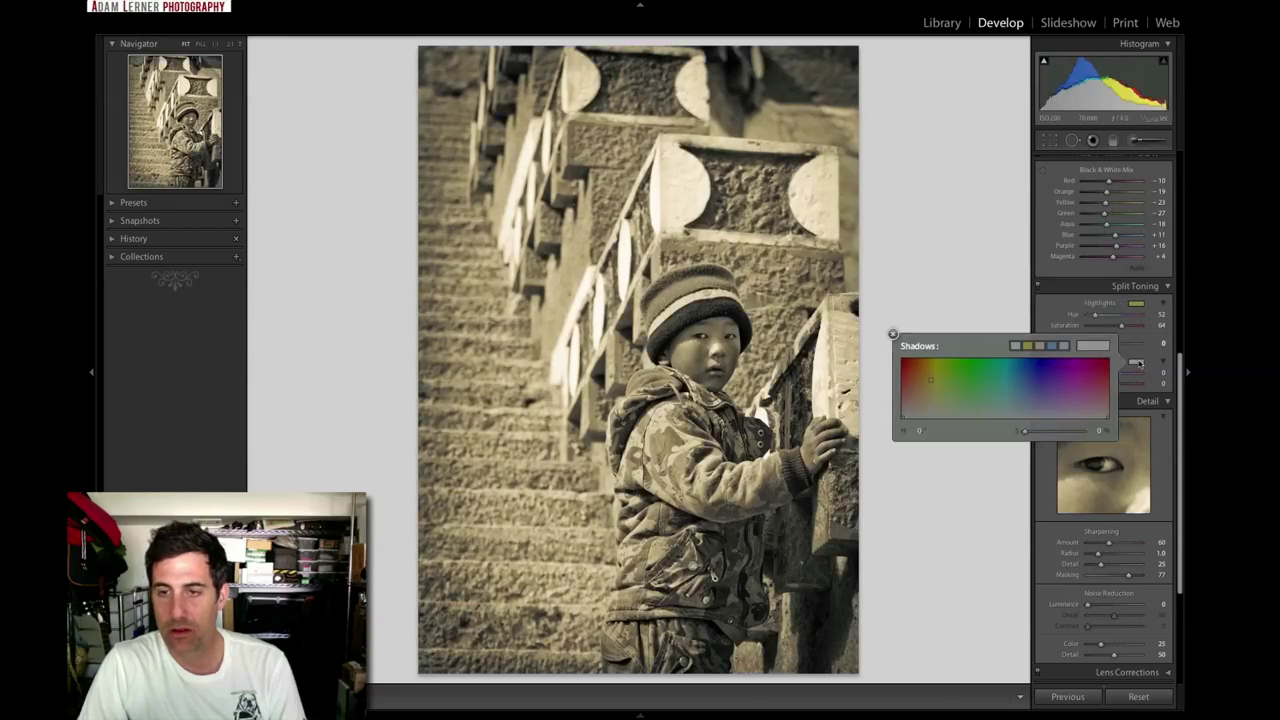
pyautogui.click(1039, 345)
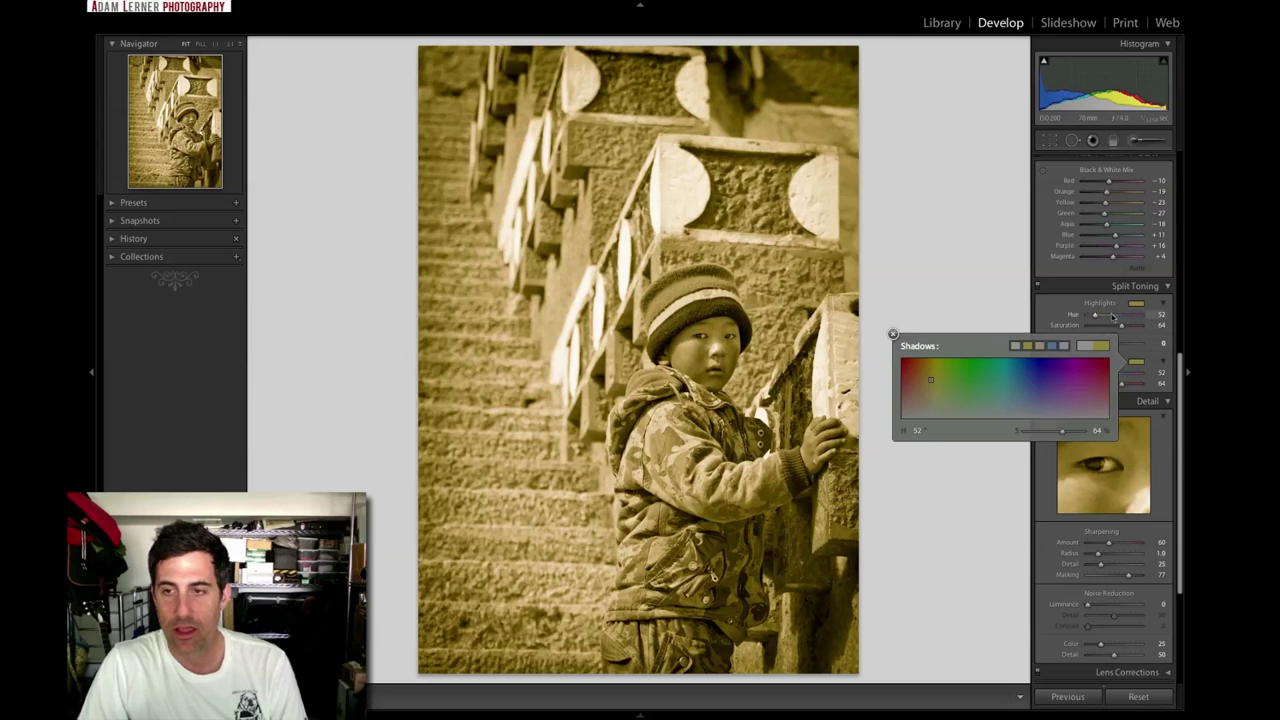
pyautogui.click(1145, 338)
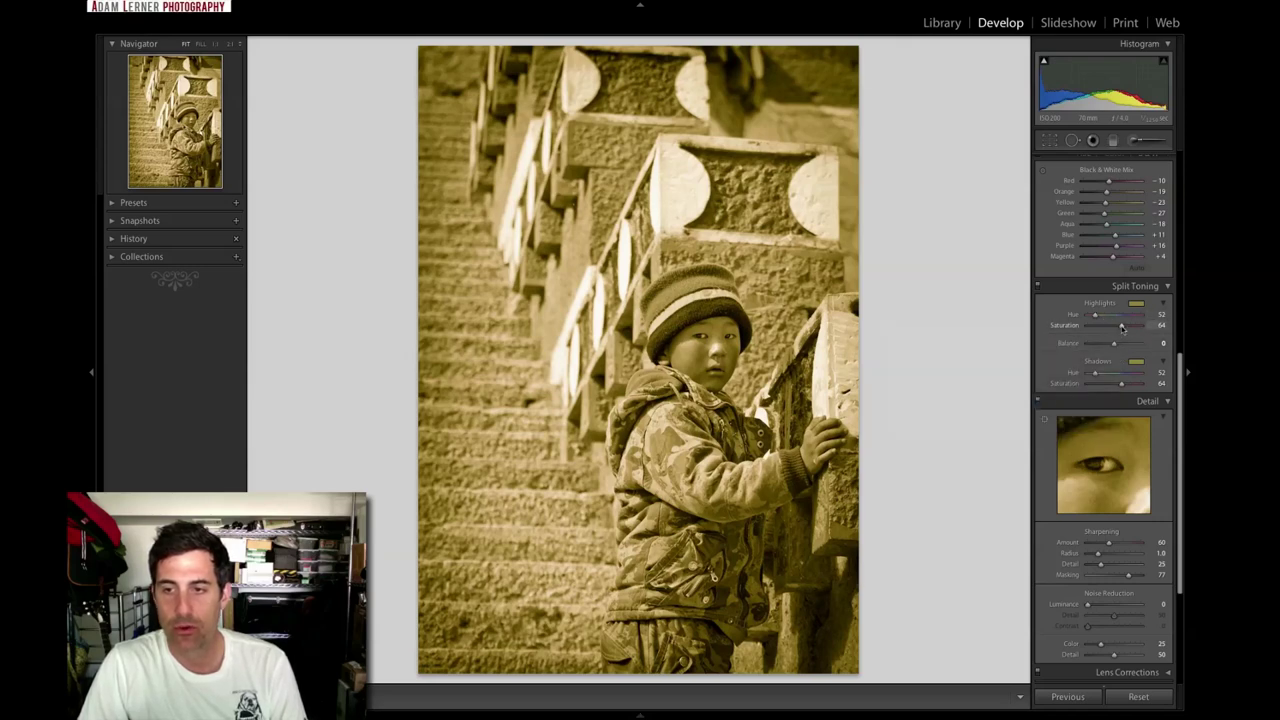
# - Soften the split toning to a Highlights Saturation of 14, a Shadows Saturation of 13 and a Balance of -15
pyautogui.moveTo(1122, 327); pyautogui.dragTo(966, 326)
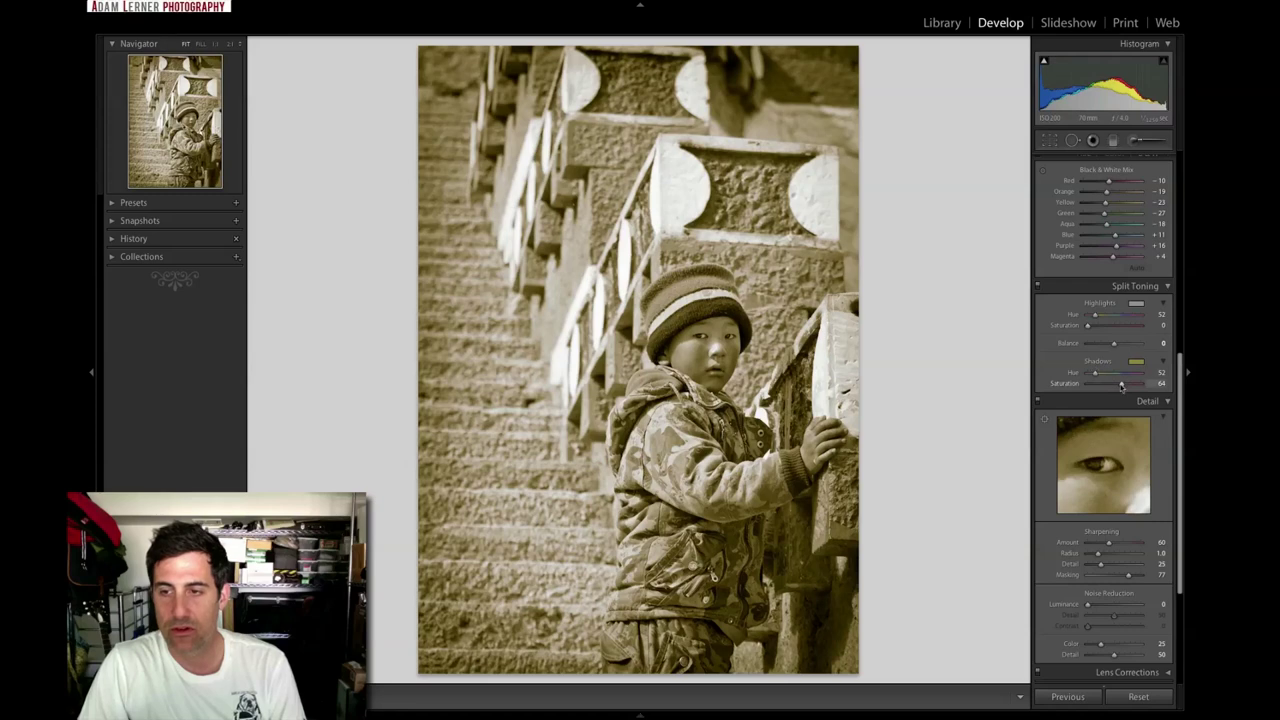
pyautogui.moveTo(1121, 384); pyautogui.dragTo(1056, 388)
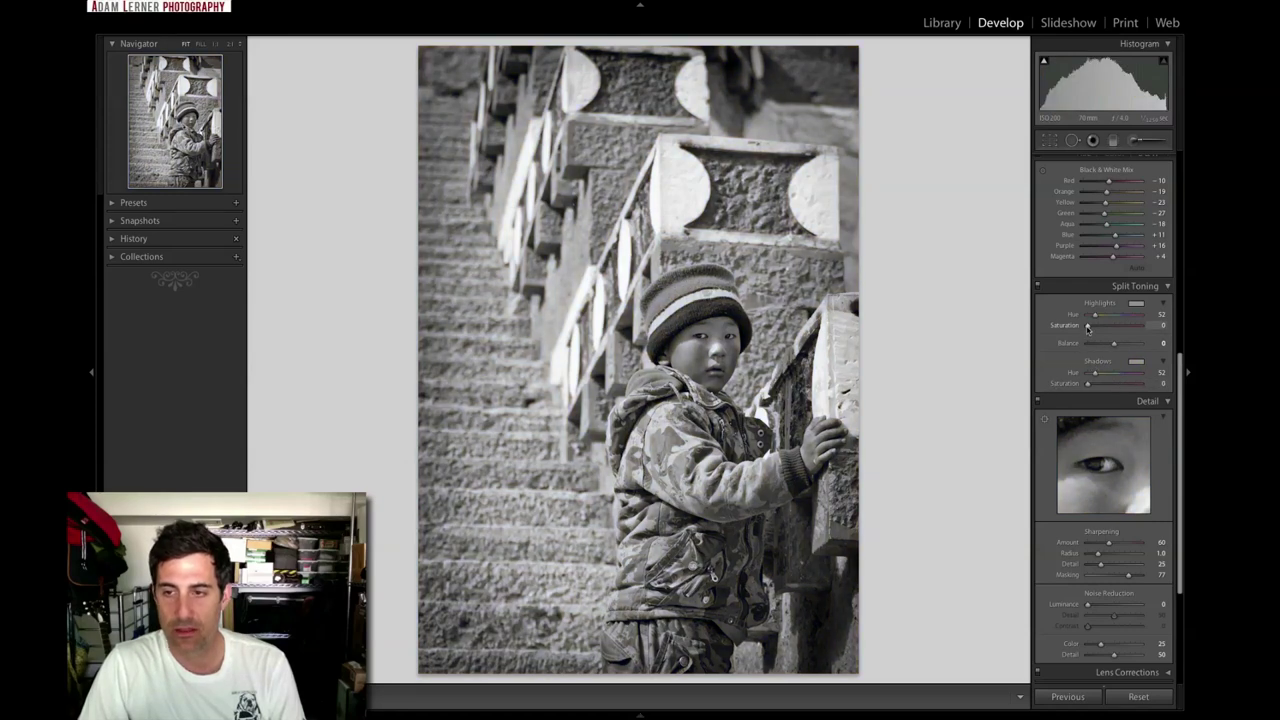
pyautogui.moveTo(1088, 328); pyautogui.dragTo(1097, 328)
pyautogui.moveTo(1088, 385); pyautogui.dragTo(1097, 386)
pyautogui.moveTo(1096, 386); pyautogui.dragTo(1098, 387)
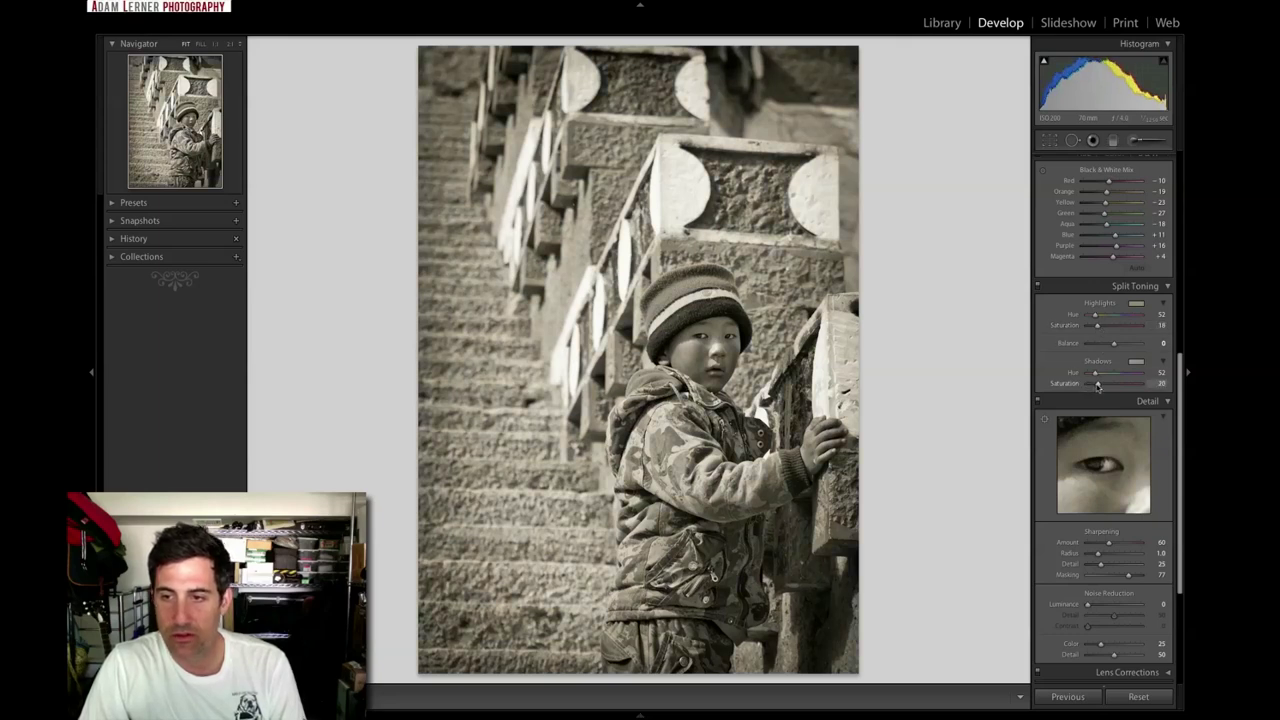
pyautogui.moveTo(1113, 343)
pyautogui.mouseDown()
pyautogui.moveTo(1149, 345)
pyautogui.moveTo(1086, 345)
pyautogui.moveTo(1113, 345)
pyautogui.moveTo(1103, 342)
pyautogui.mouseUp()
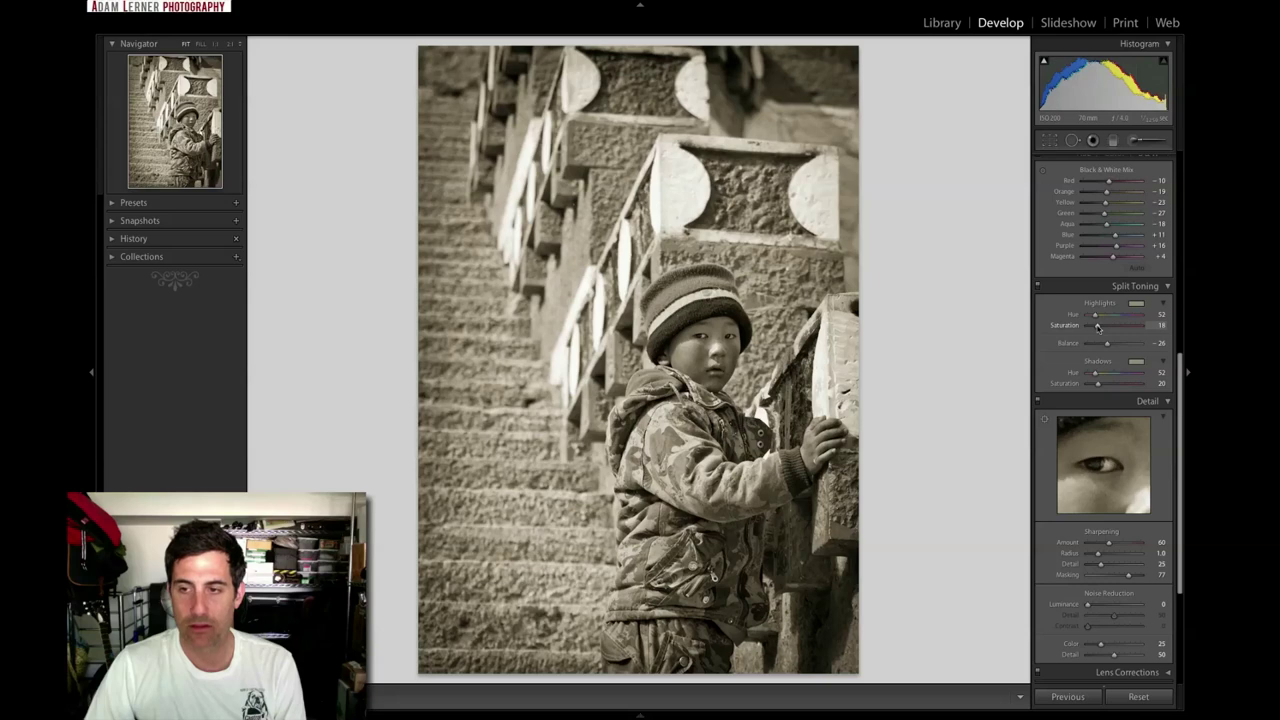
pyautogui.moveTo(1097, 327); pyautogui.dragTo(1096, 327)
pyautogui.moveTo(1097, 383); pyautogui.dragTo(1094, 383)
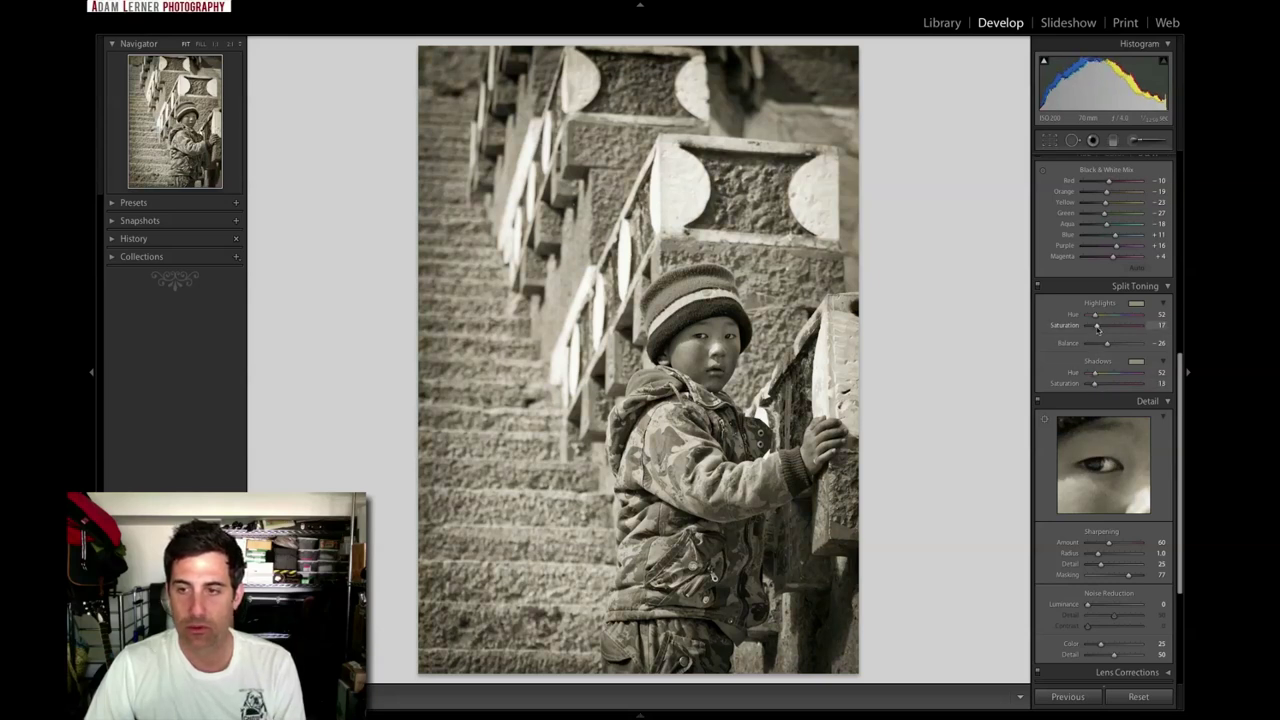
pyautogui.moveTo(1096, 327); pyautogui.dragTo(1095, 327)
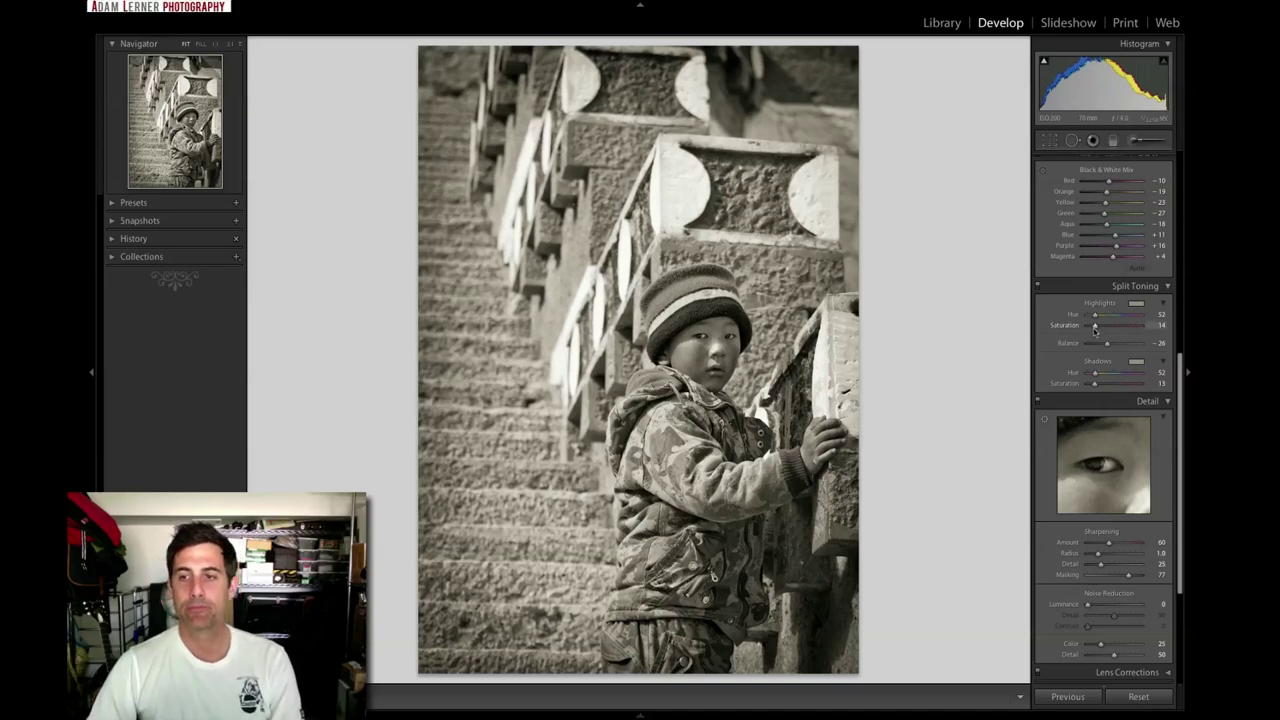
pyautogui.moveTo(1107, 345)
pyautogui.mouseDown()
pyautogui.moveTo(1128, 345)
pyautogui.moveTo(1098, 346)
pyautogui.moveTo(1120, 347)
pyautogui.moveTo(1109, 346)
pyautogui.mouseUp()
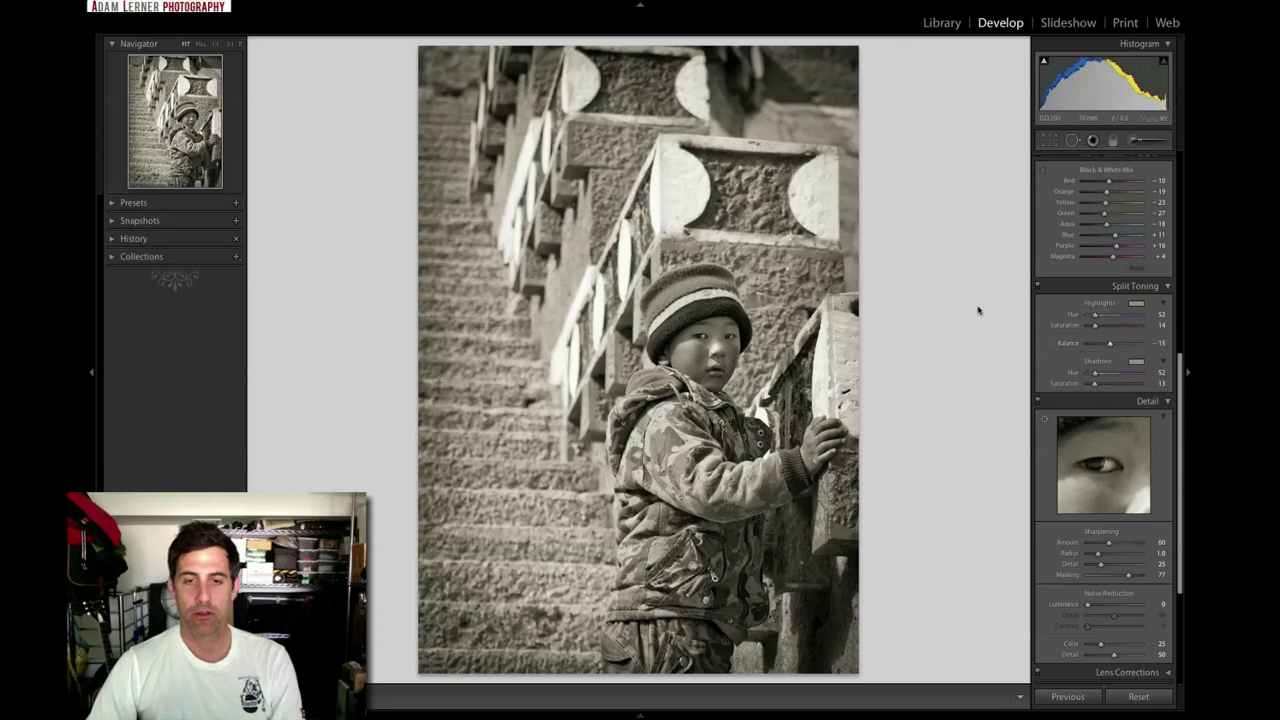
# - Compare the toned photo with its split toning switched off and with the unedited color virtual copy
pyautogui.click(1038, 288)
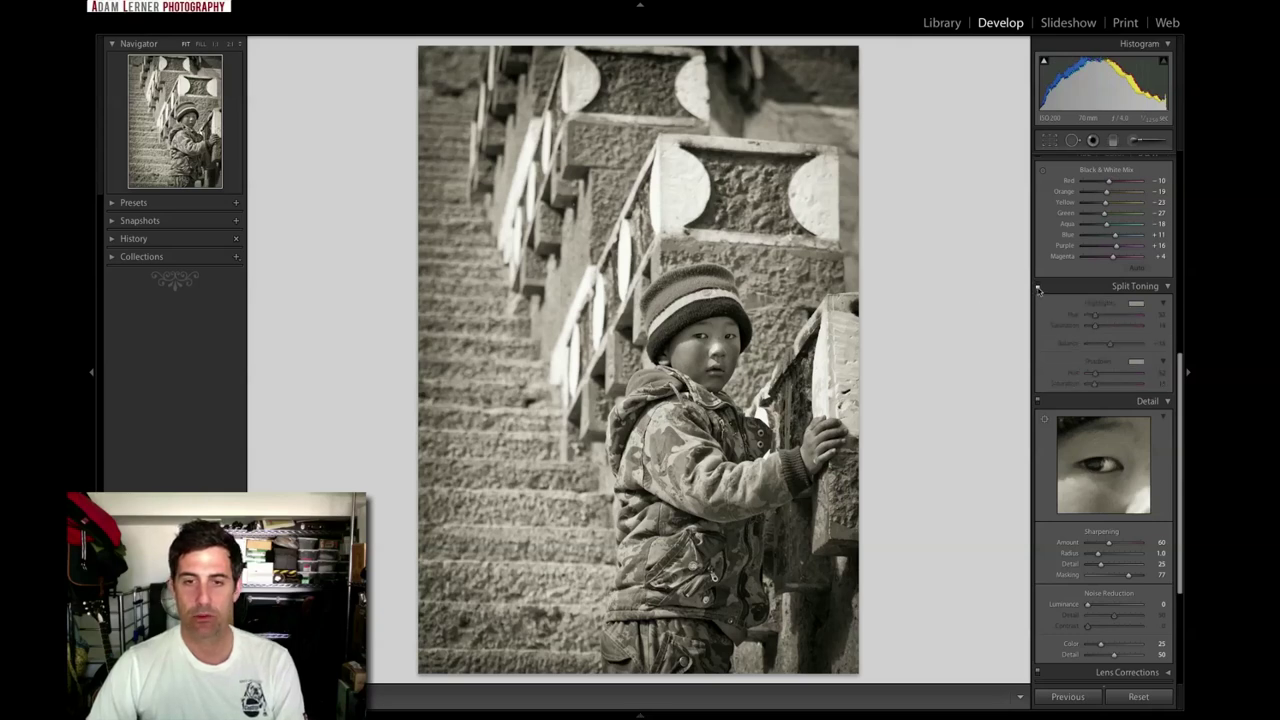
pyautogui.click(1038, 288)
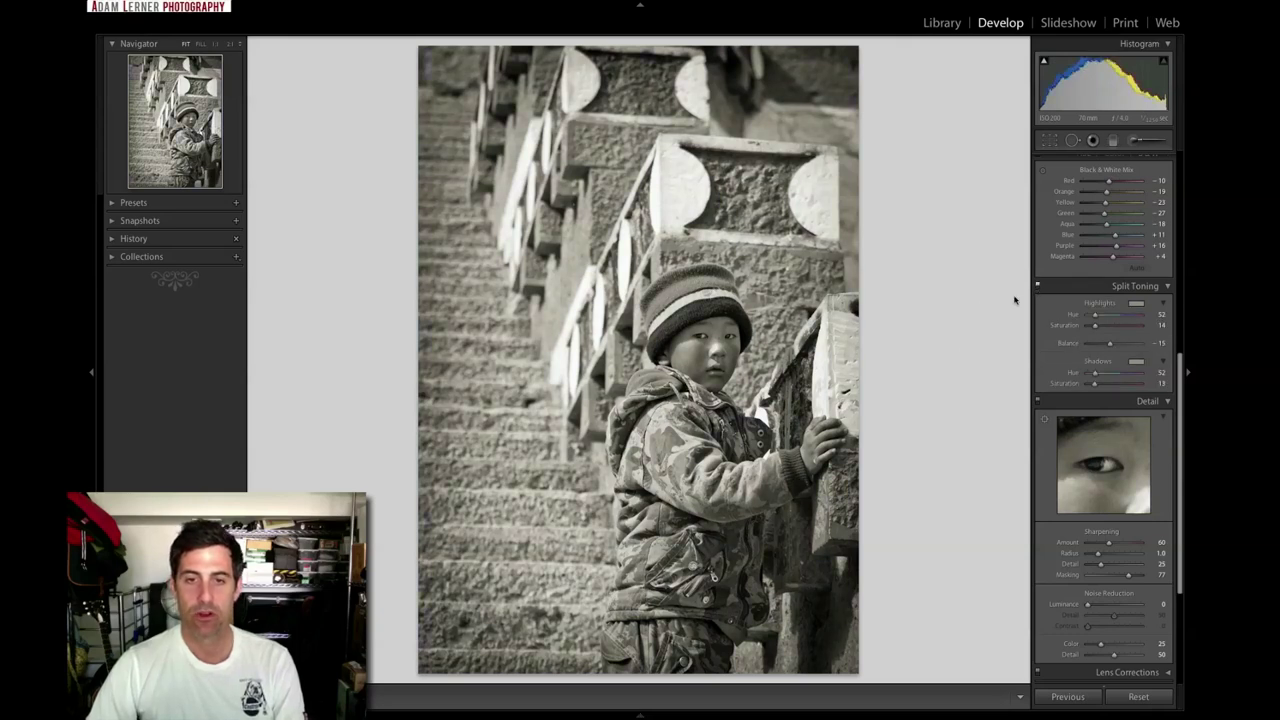
pyautogui.click(640, 714)
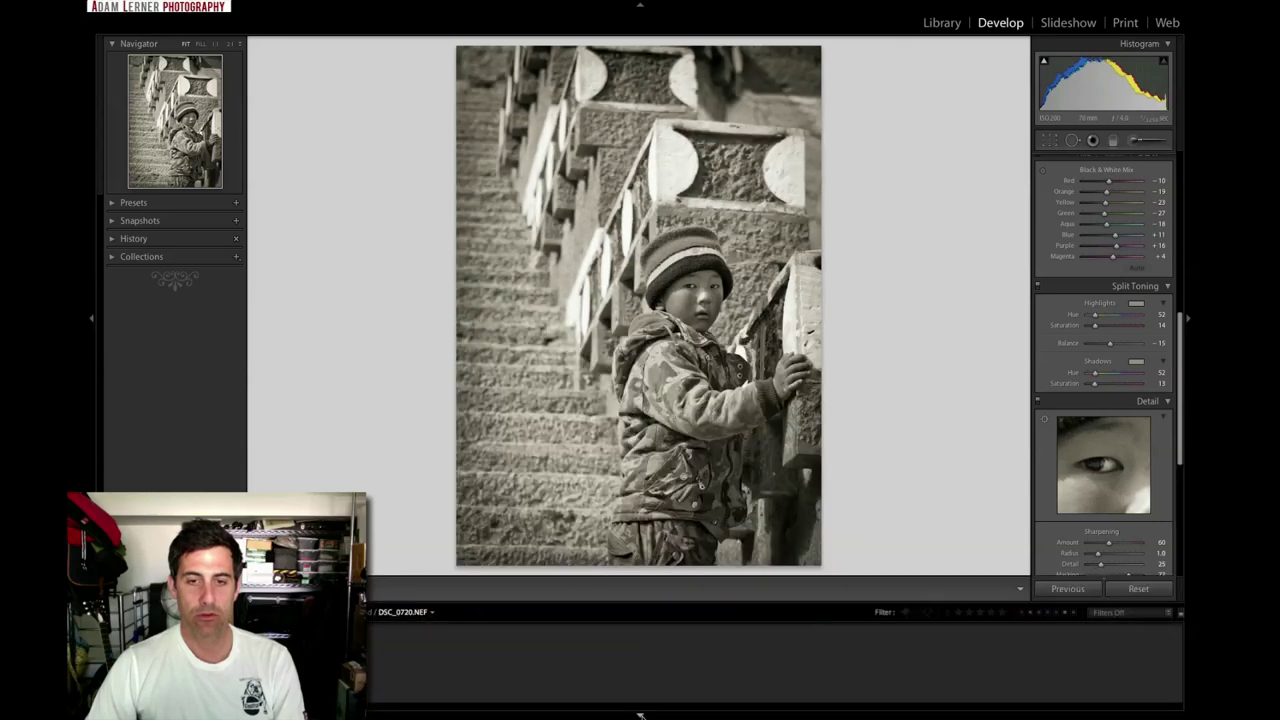
pyautogui.press('Right')
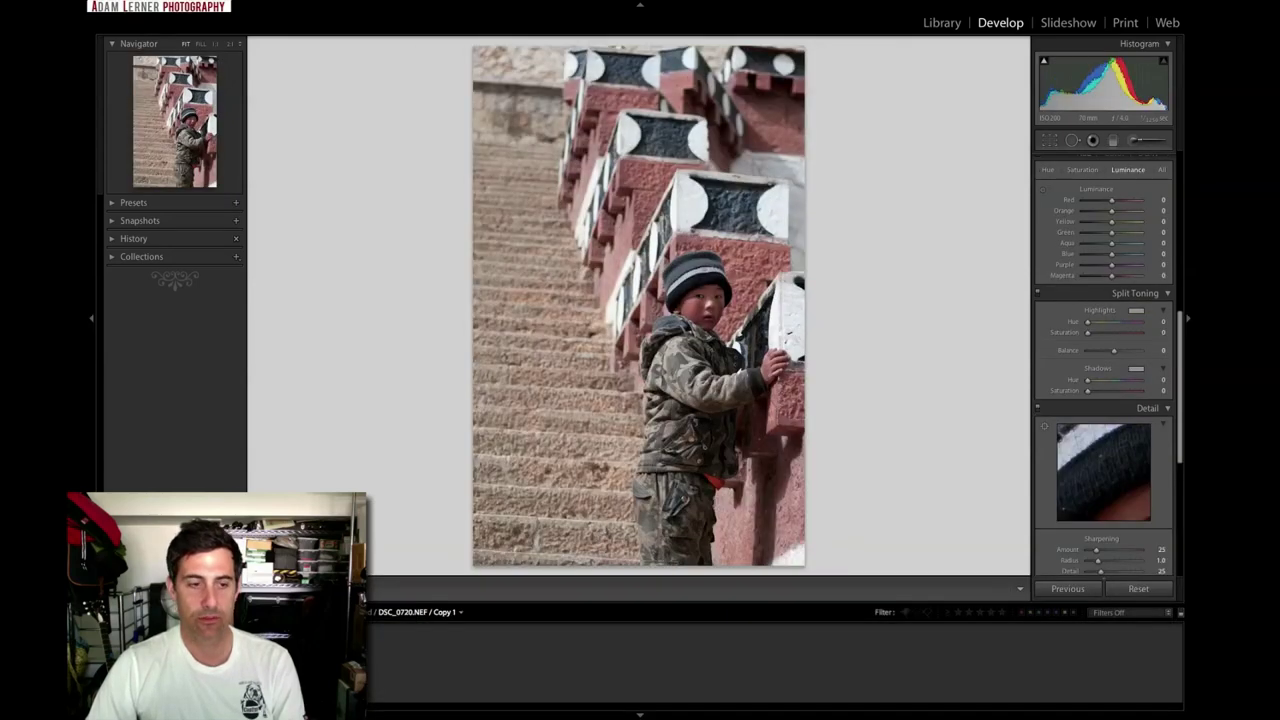
pyautogui.press('Left')
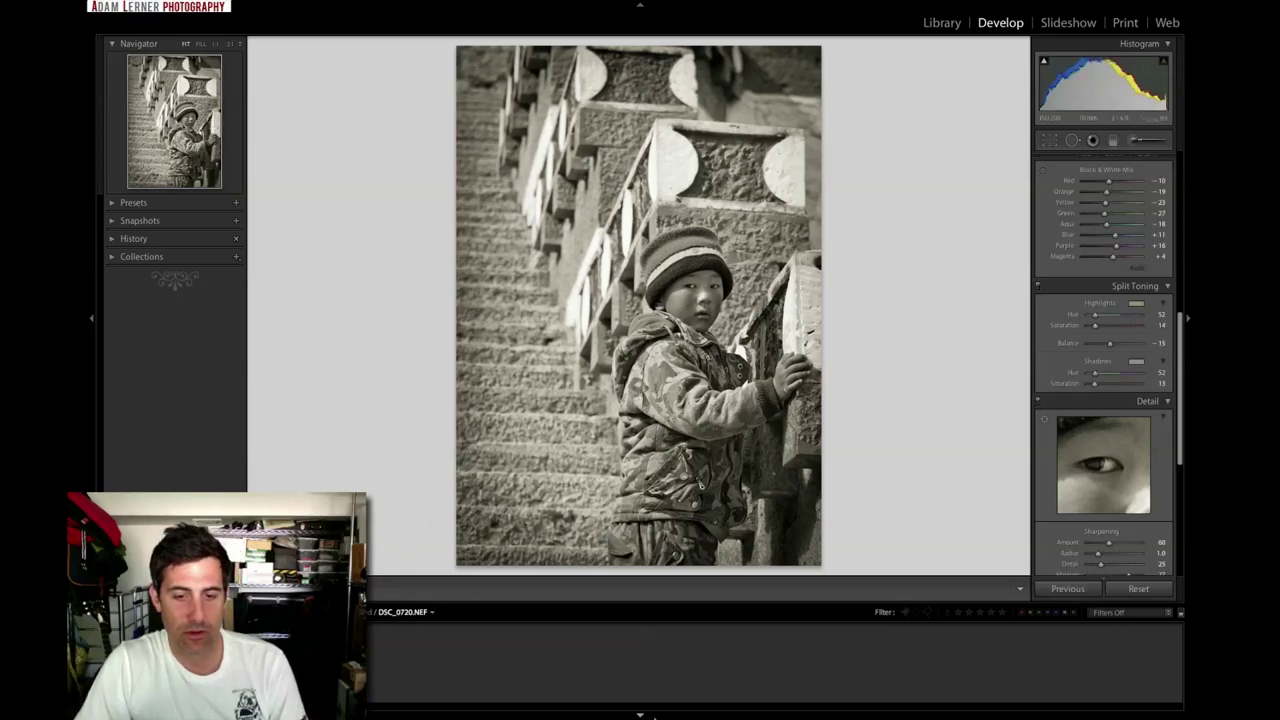
pyautogui.click(641, 715)
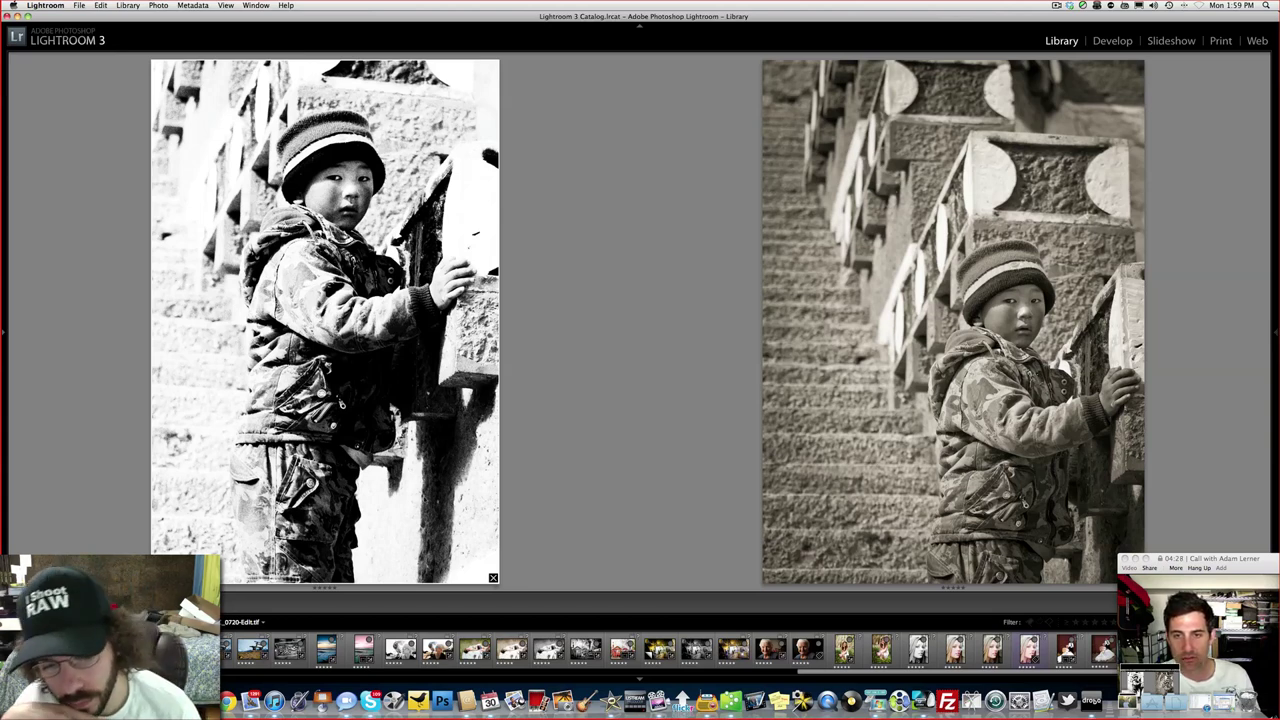
# - Hide the filmstrip to view the high-contrast version and the toned version larger, side by side
pyautogui.click(640, 679)
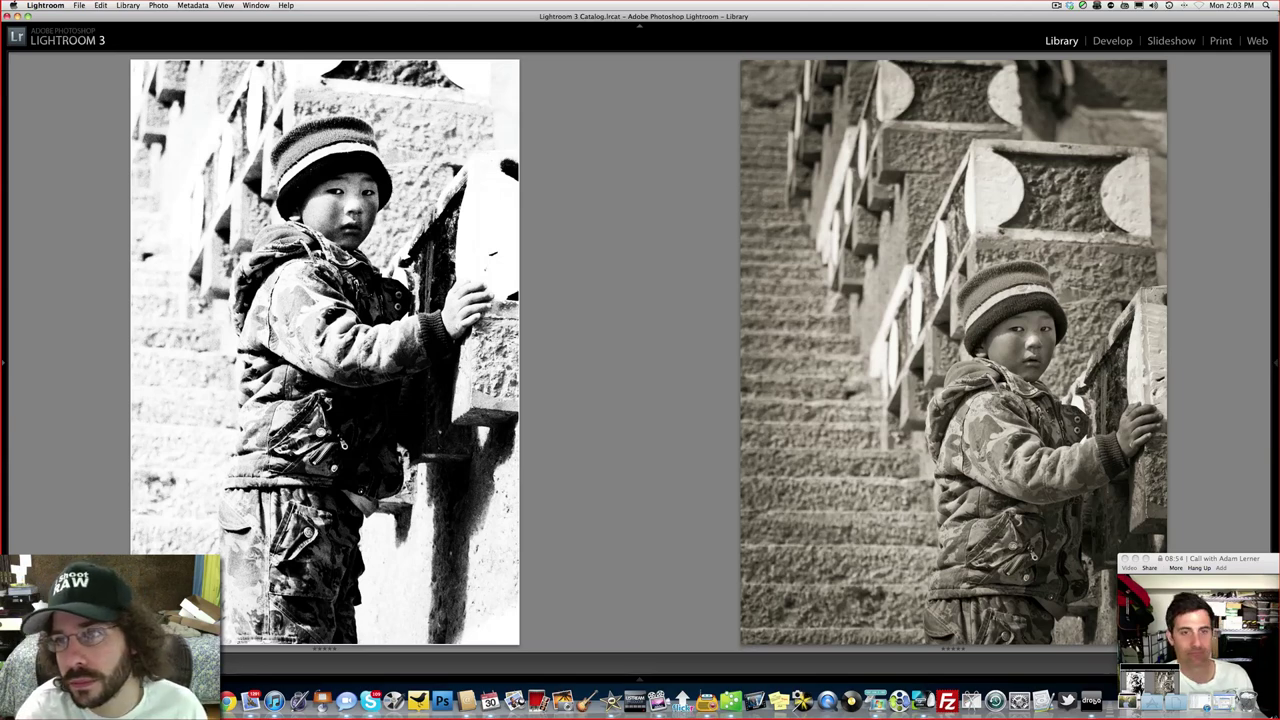
pyautogui.click(1057, 5)
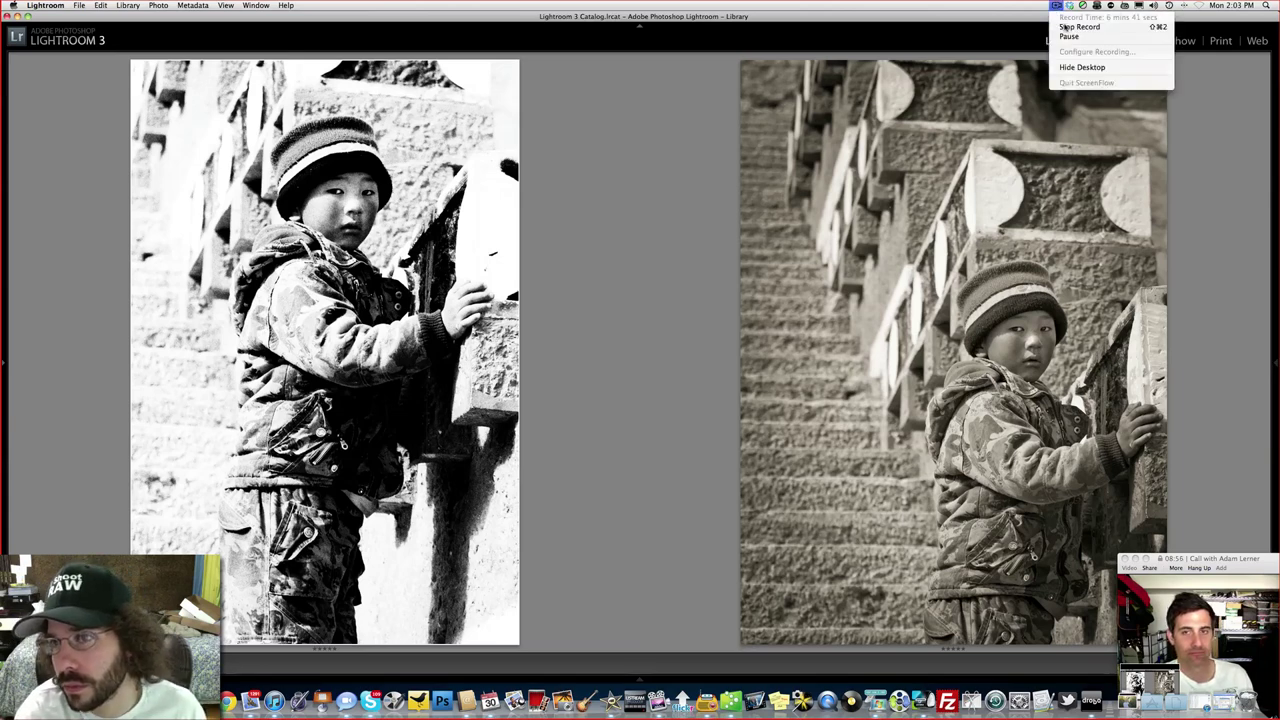